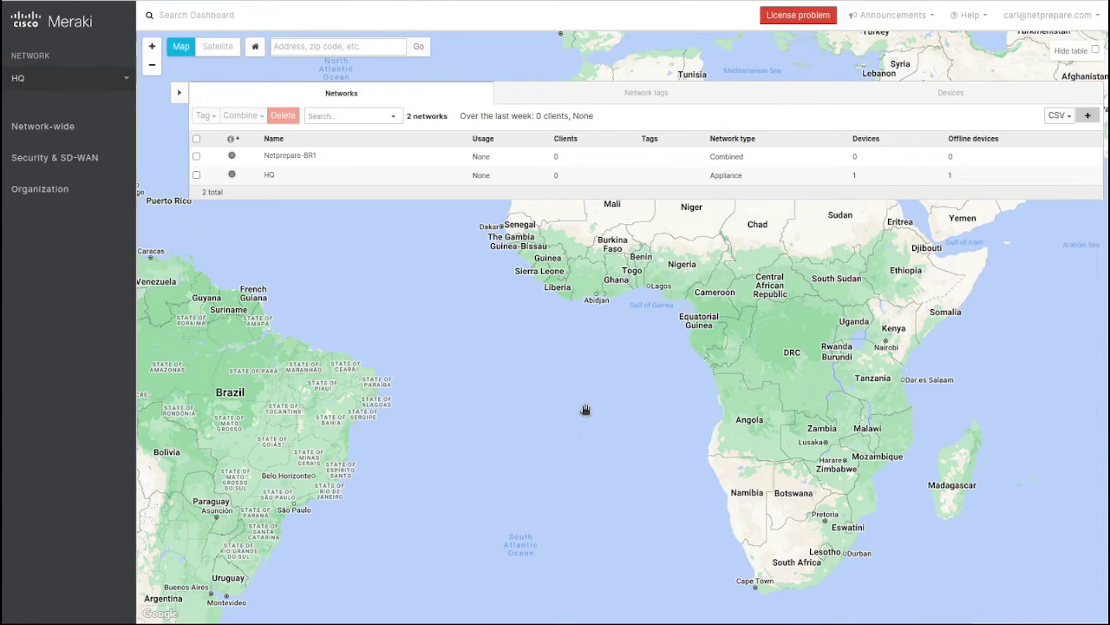
# Step: Switch the current network to HQ and reveal the Security & SD-WAN Monitor/Configure flyout
pyautogui.moveTo(90, 130)
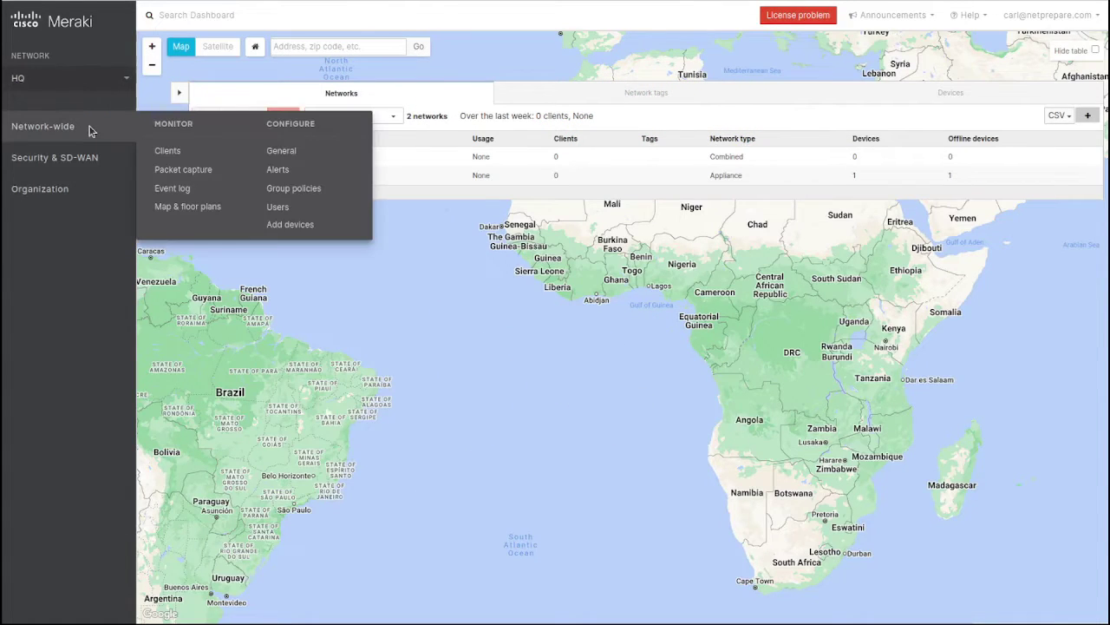
pyautogui.click(94, 78)
pyautogui.click(52, 178)
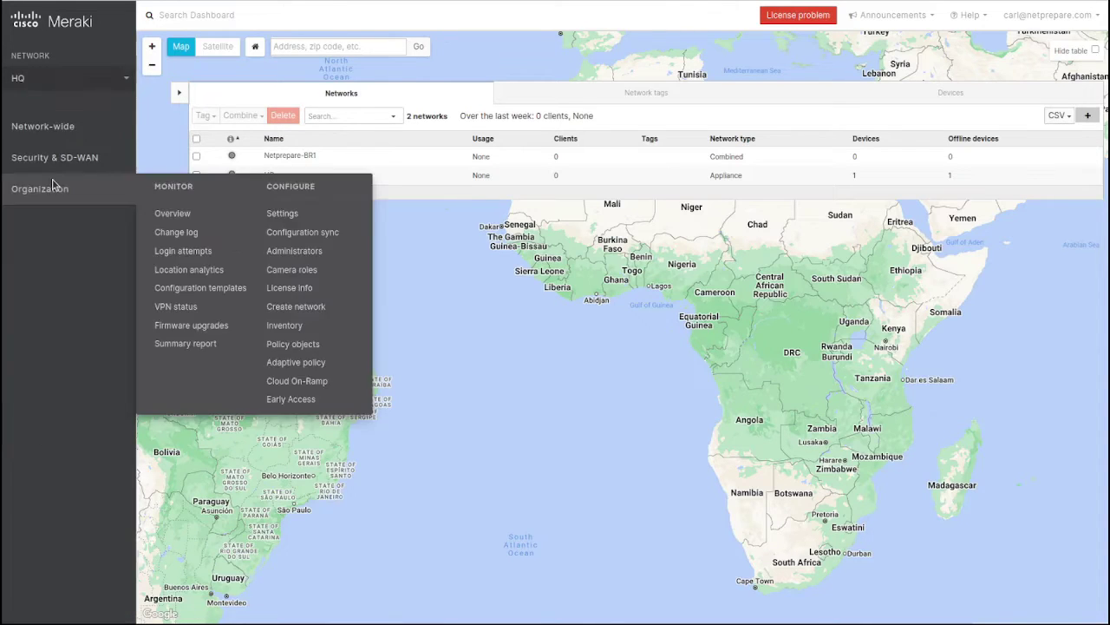
pyautogui.moveTo(67, 157)
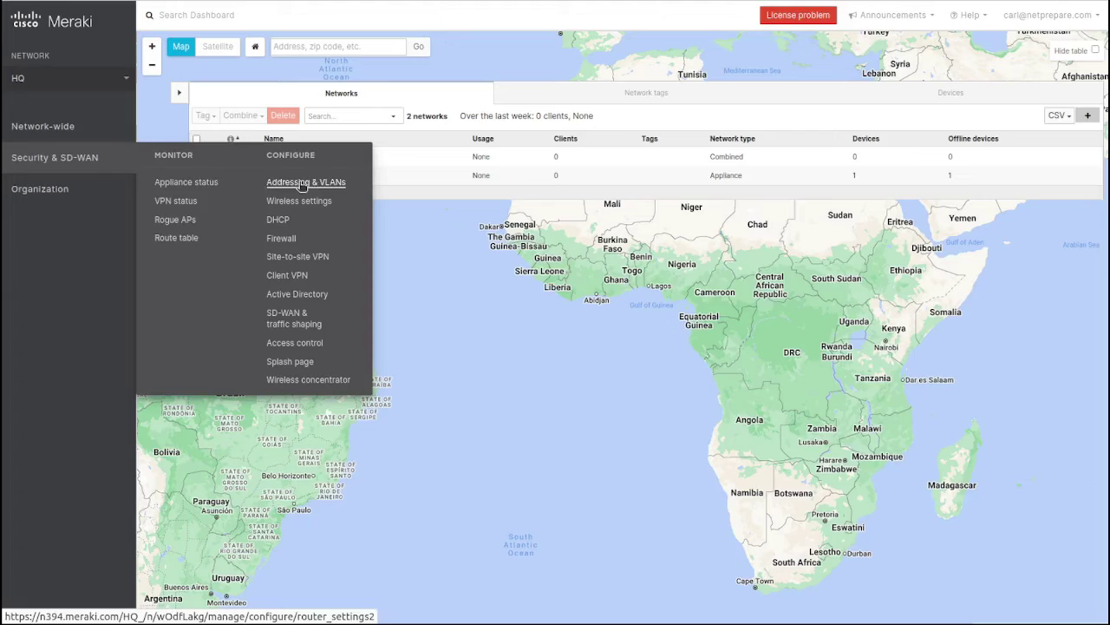
# Step: Check the appliance's uplink status, then return to HQ's SD-WAN & traffic shaping page
pyautogui.click(302, 321)
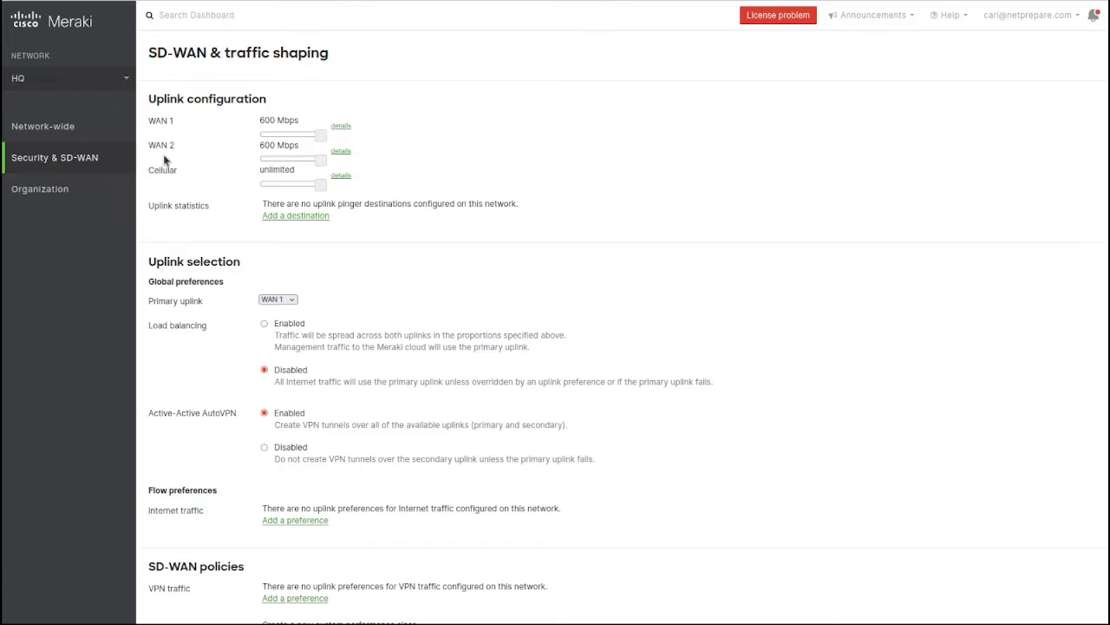
pyautogui.moveTo(107, 163)
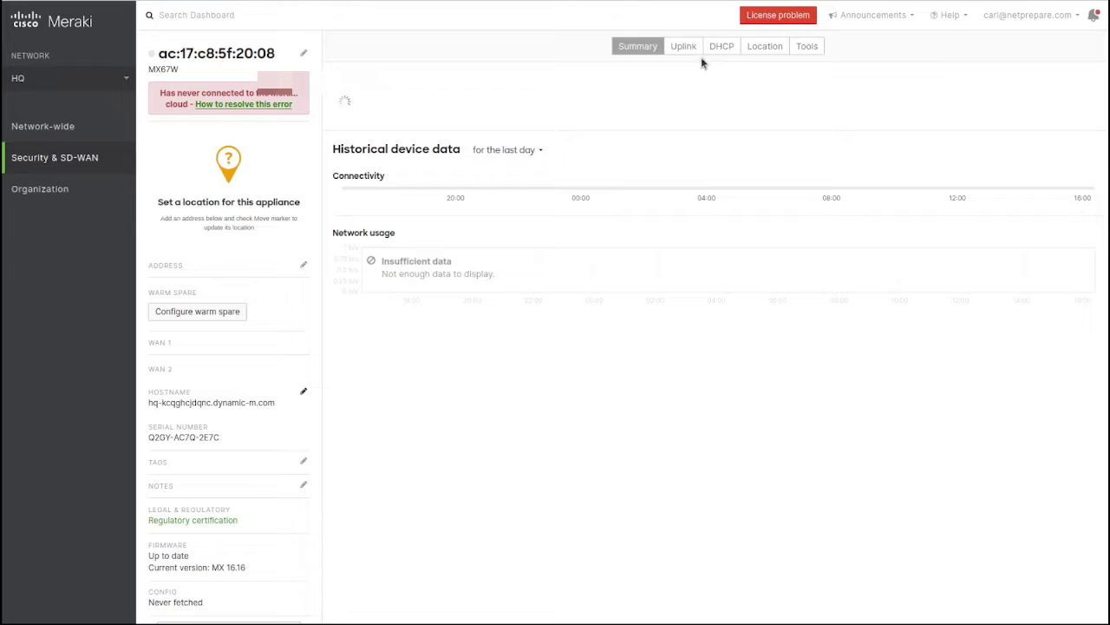
pyautogui.click(692, 47)
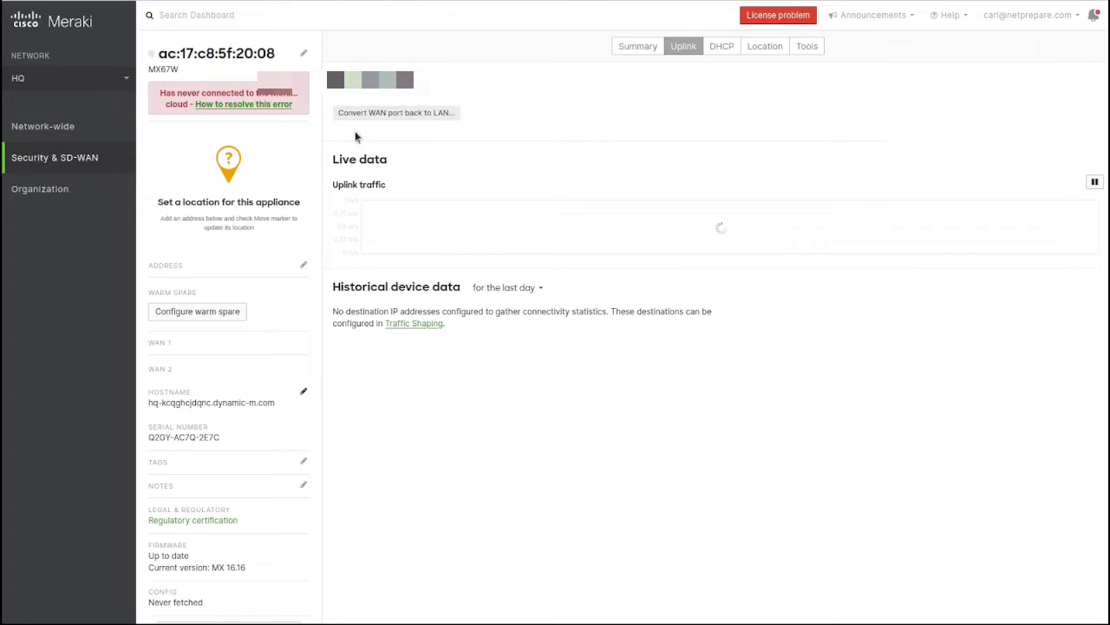
pyautogui.moveTo(55, 157)
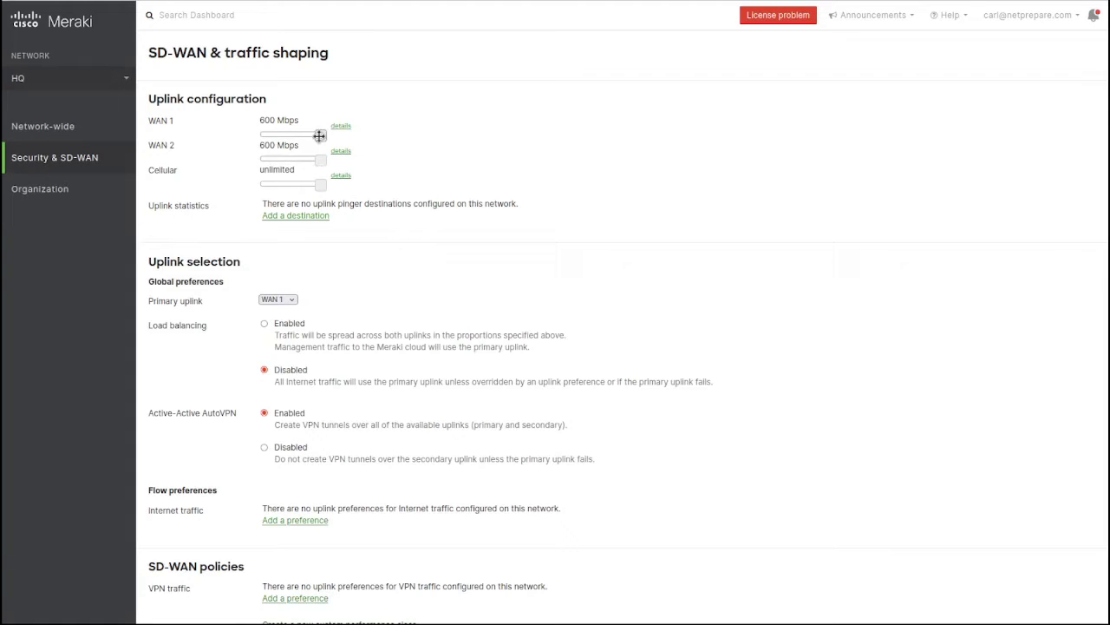
# Step: Lower the WAN bandwidth limits to 100 Mbps and add test destinations 8.8.8.8 and 4.2.2.2
pyautogui.moveTo(319, 136); pyautogui.dragTo(261, 183)
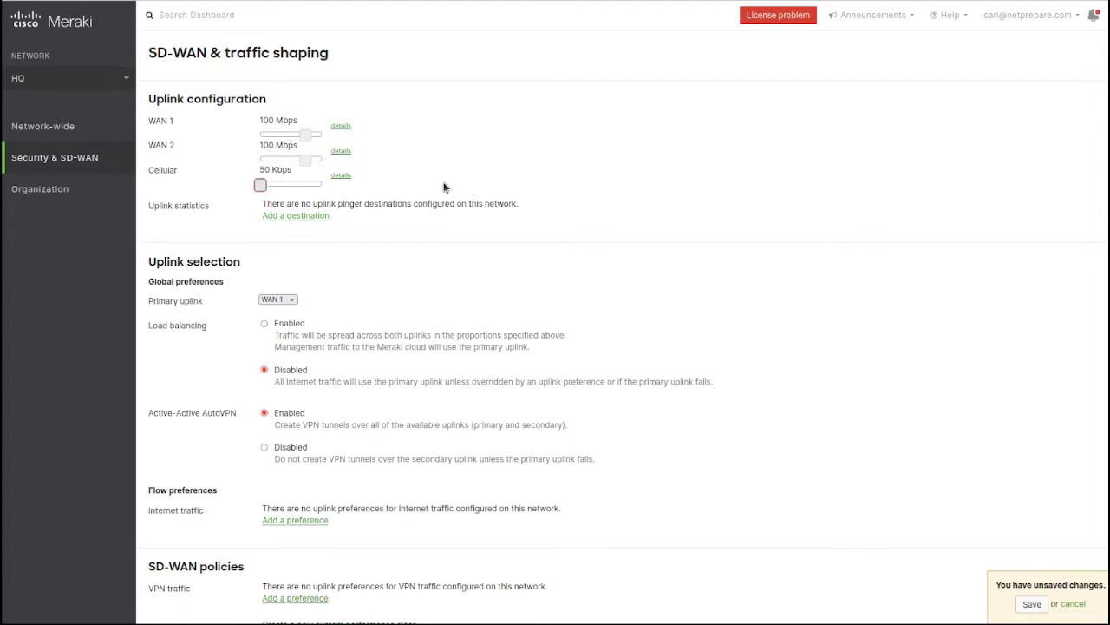
pyautogui.click(317, 222)
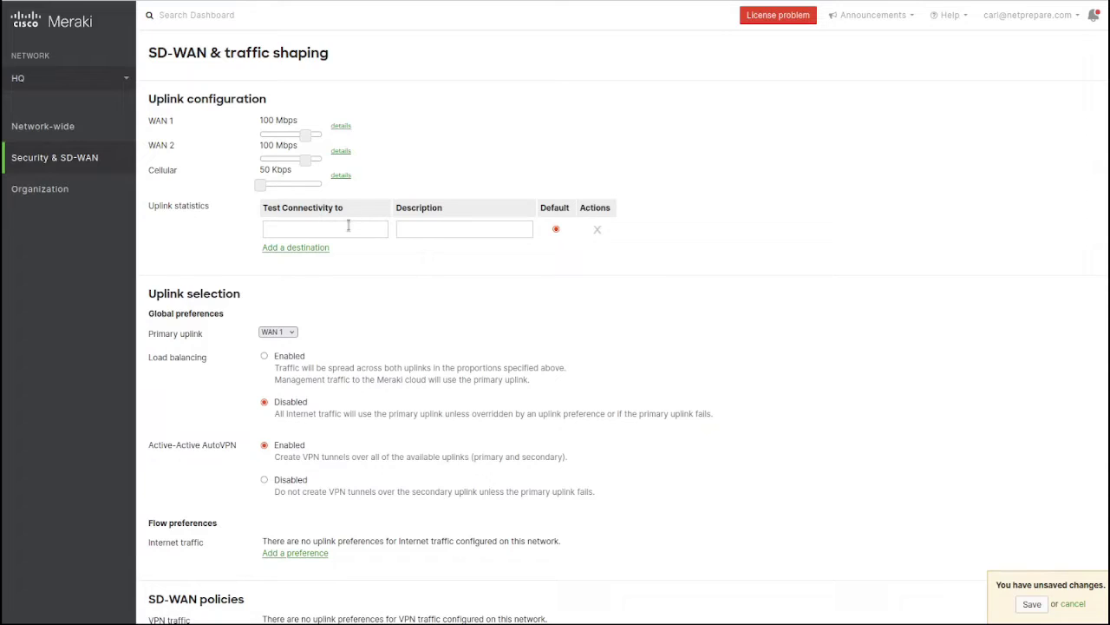
pyautogui.click(348, 227)
pyautogui.write('8.8.8.8')
pyautogui.click(316, 249)
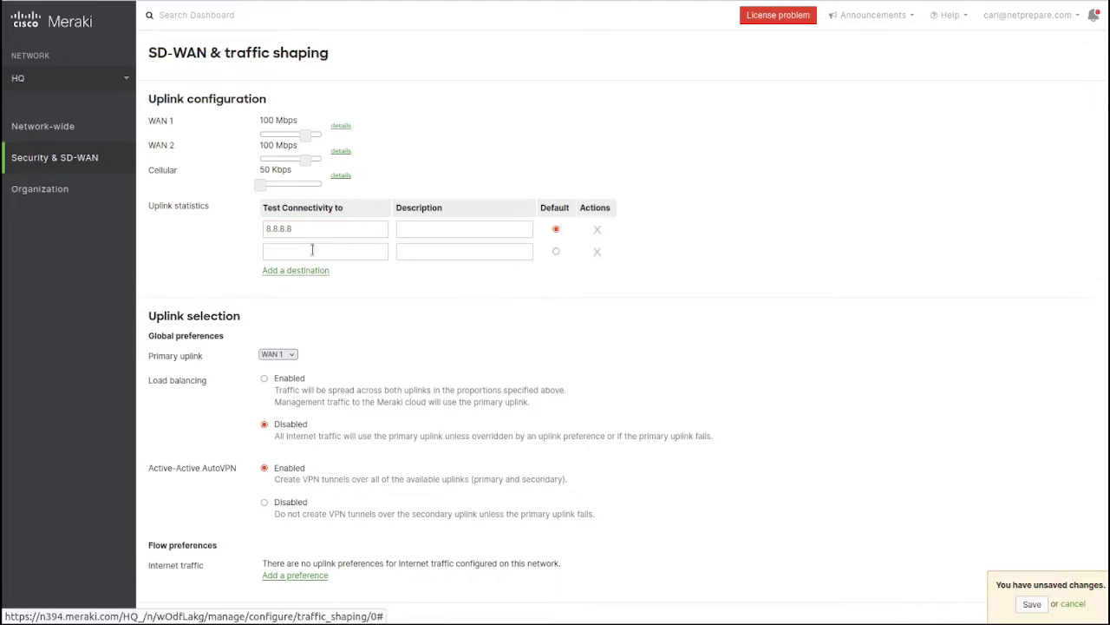
pyautogui.click(332, 253)
pyautogui.write('4.2.2.2')
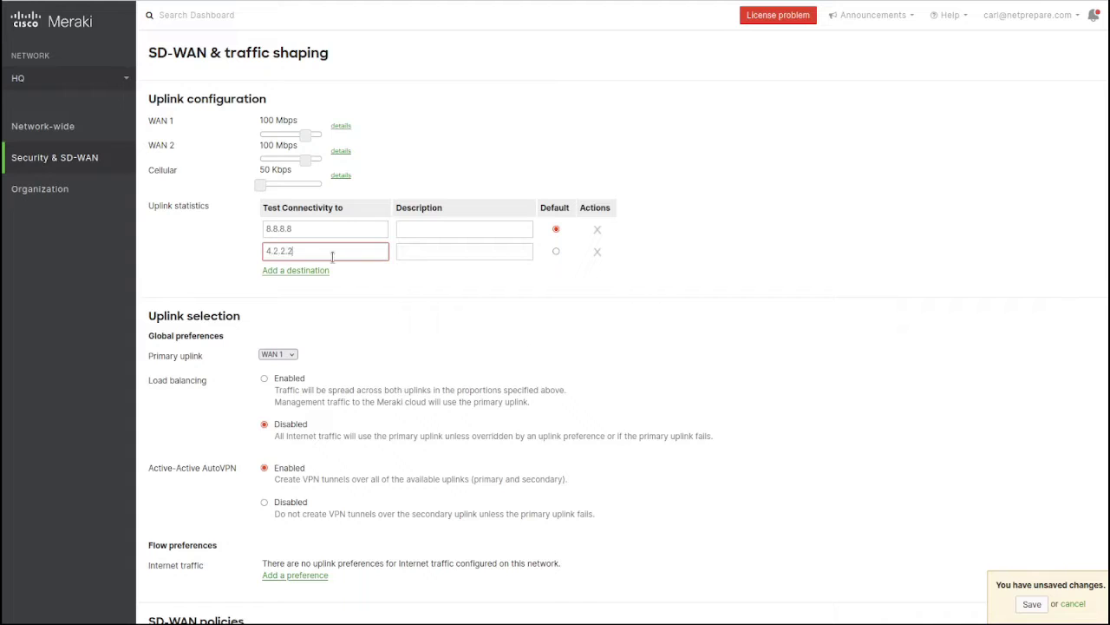
pyautogui.click(741, 240)
# Step: Enable load balancing across both uplinks
pyautogui.scroll(-2, 746, 243)
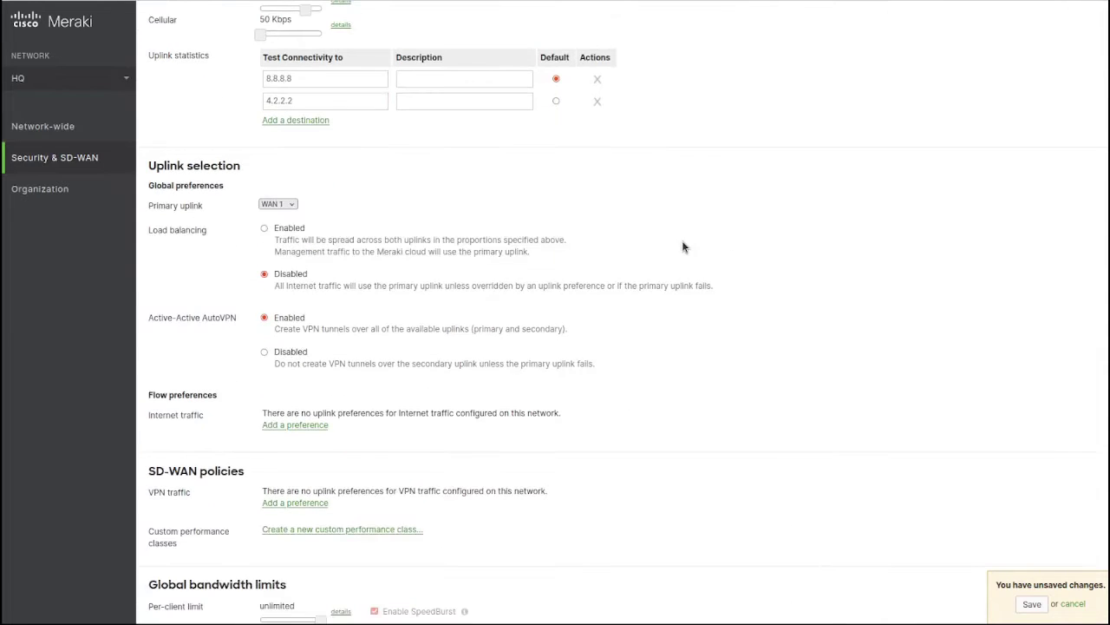
pyautogui.click(265, 228)
pyautogui.moveTo(529, 252); pyautogui.dragTo(248, 245)
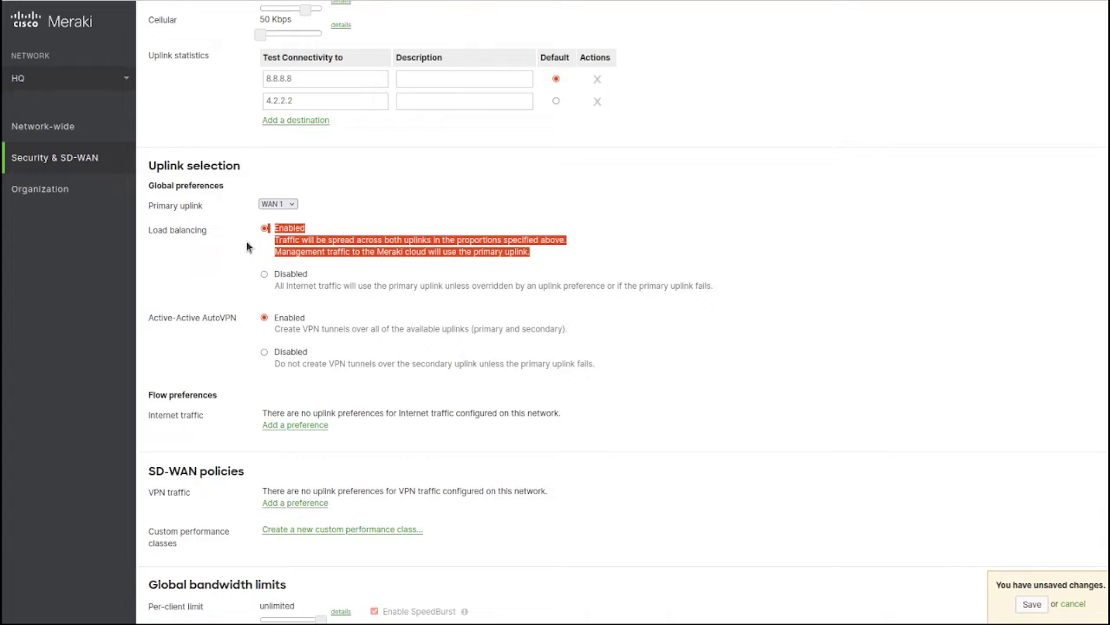
pyautogui.click(478, 191)
pyautogui.scroll(-1, 478, 191)
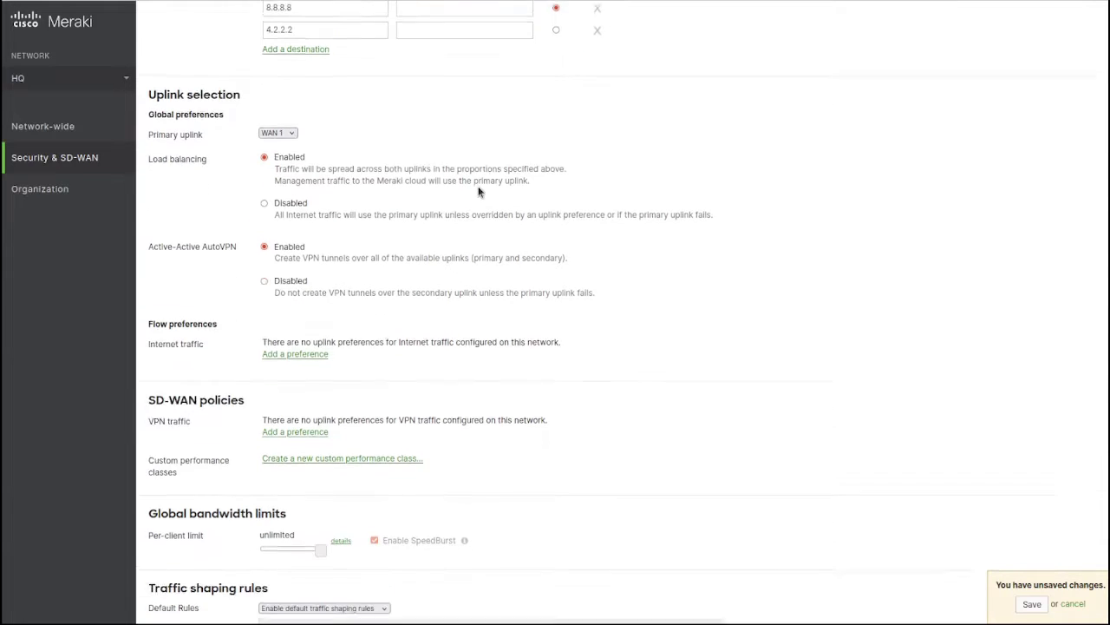
# Step: Add an Internet traffic preference: TCP, source any, port any, destination 8.8.8.8, port any, via WAN 1
pyautogui.click(296, 350)
pyautogui.tripleClick(190, 340)
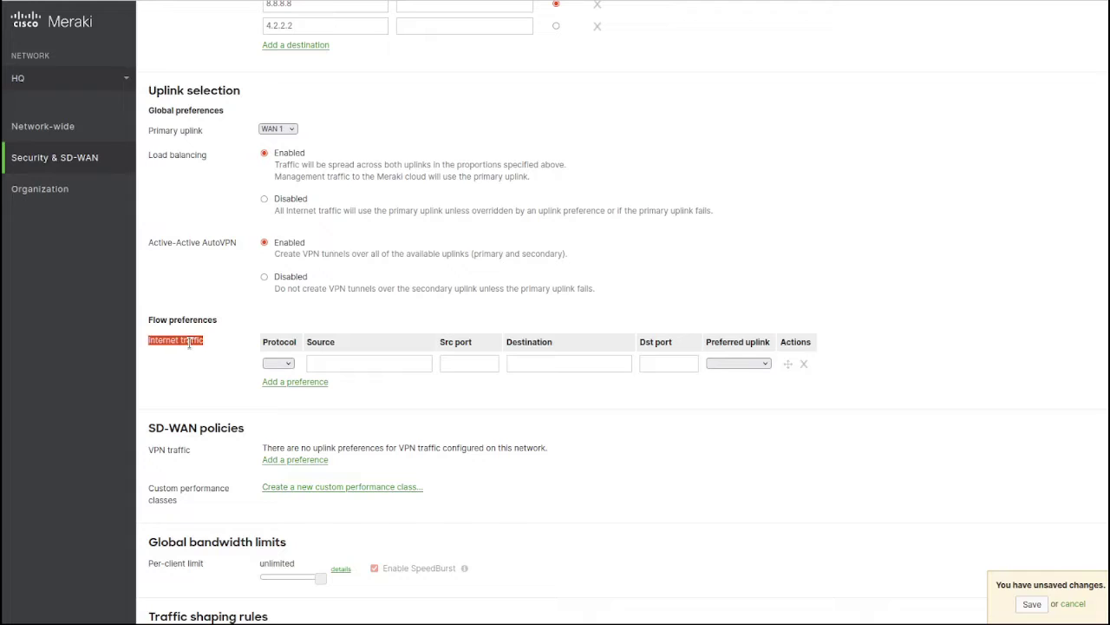
pyautogui.click(287, 364)
pyautogui.click(291, 387)
pyautogui.click(362, 365)
pyautogui.write('any')
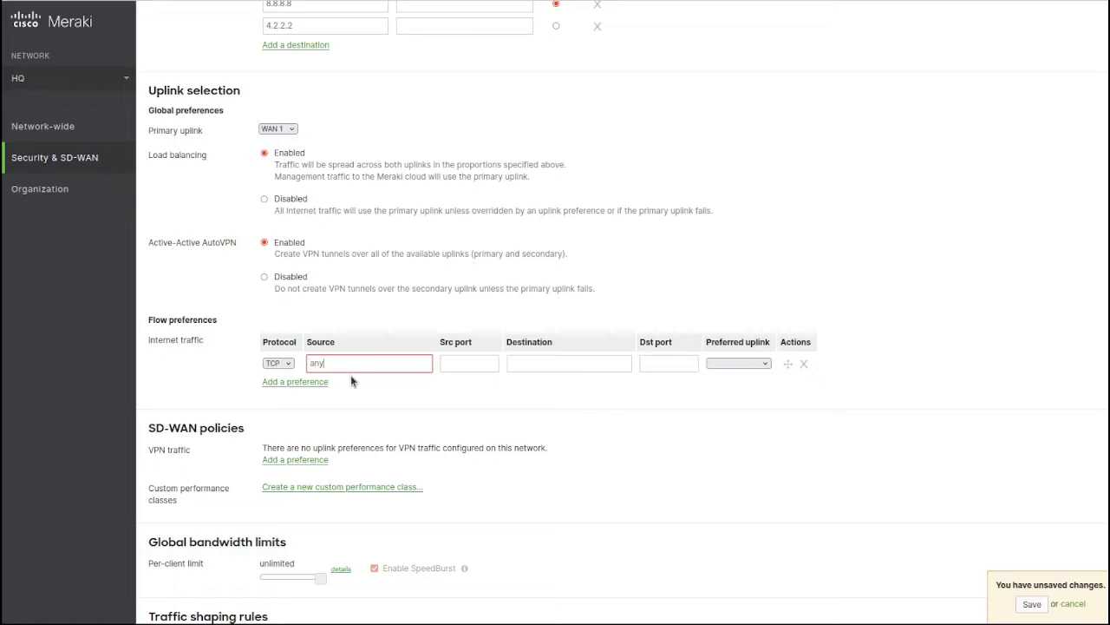
pyautogui.press('Tab')
pyautogui.write('any')
pyautogui.press('Tab')
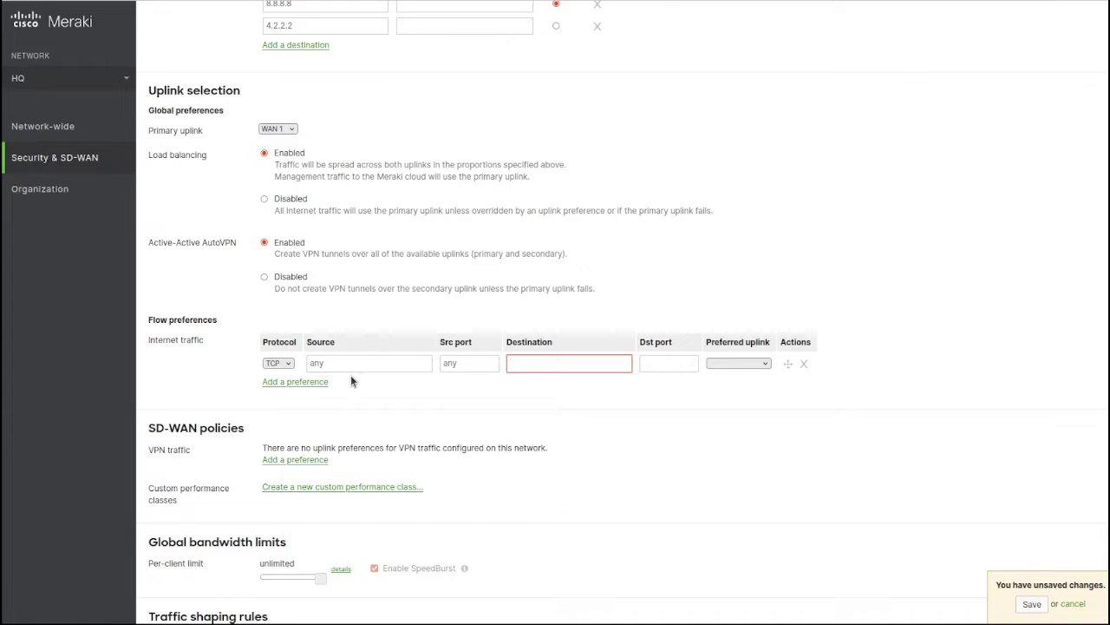
pyautogui.write('8.8.8.8')
pyautogui.press('Tab')
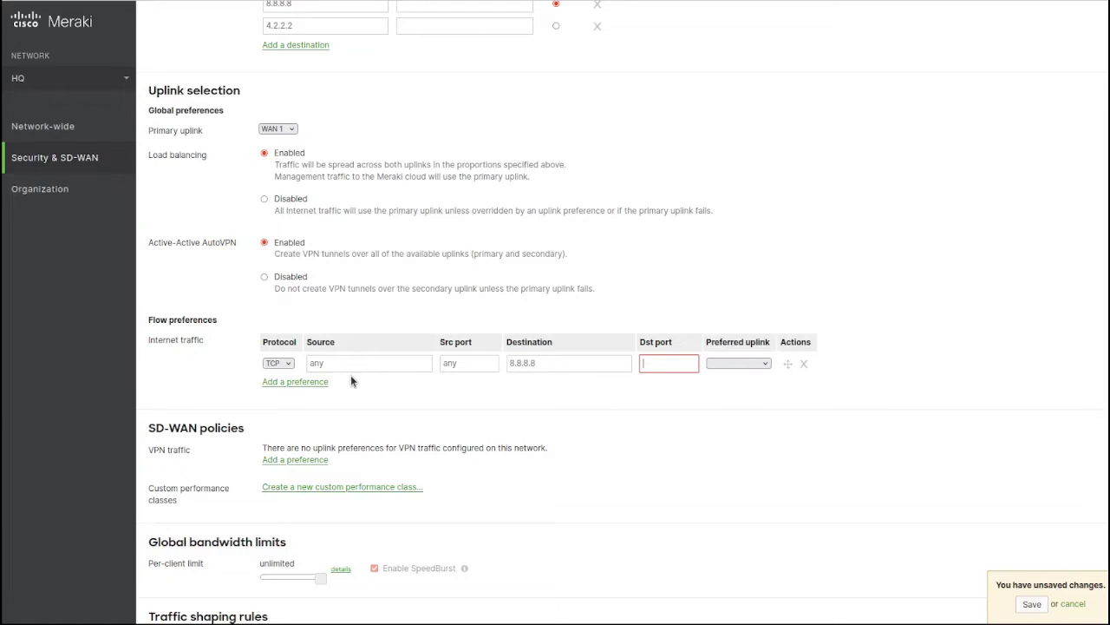
pyautogui.write('any')
pyautogui.press('Tab')
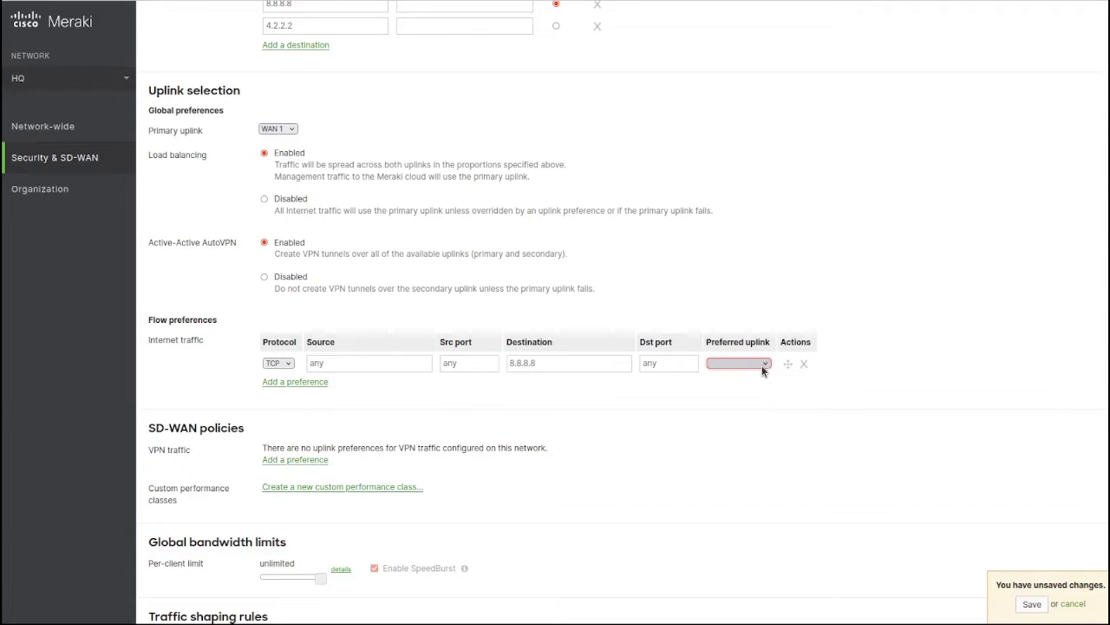
# Step: Add a second TCP preference sending destination 4.2.2.2 over WAN 2
pyautogui.click(292, 382)
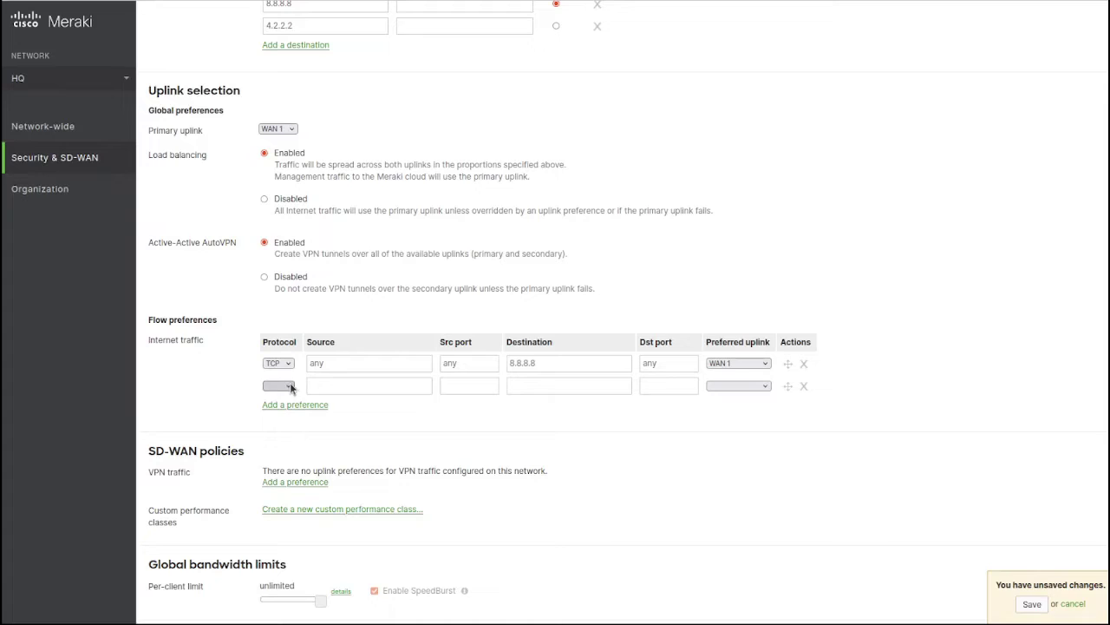
pyautogui.click(370, 387)
pyautogui.press('Tab')
pyautogui.write('any')
pyautogui.press('Tab')
pyautogui.write('4.2.2.2')
pyautogui.press('Tab')
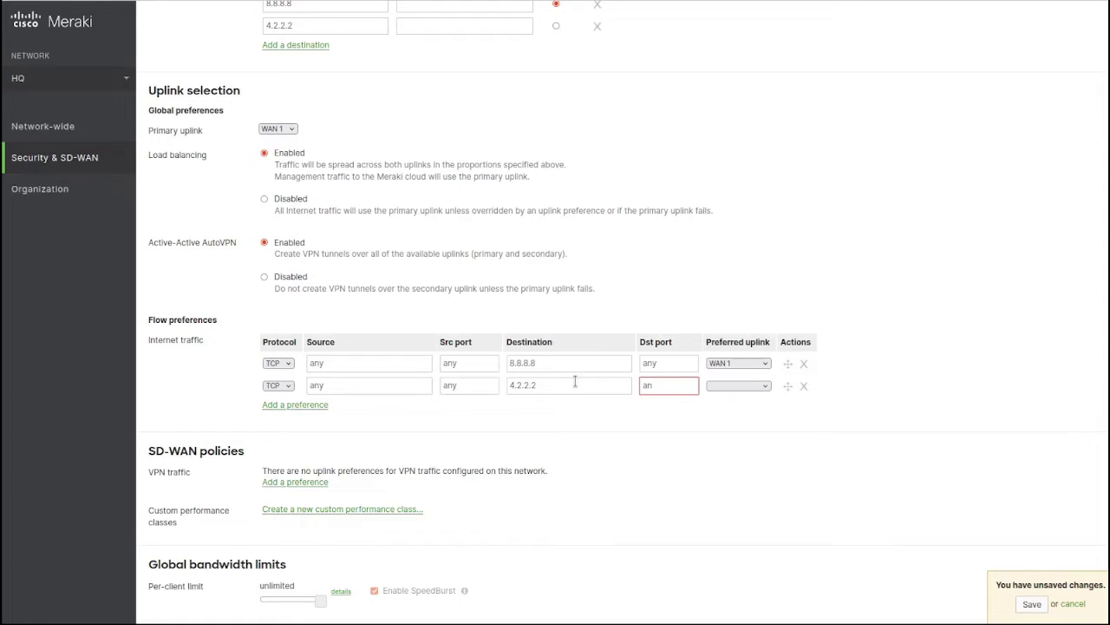
pyautogui.click(738, 386)
pyautogui.click(746, 413)
pyautogui.scroll(-3, 834, 265)
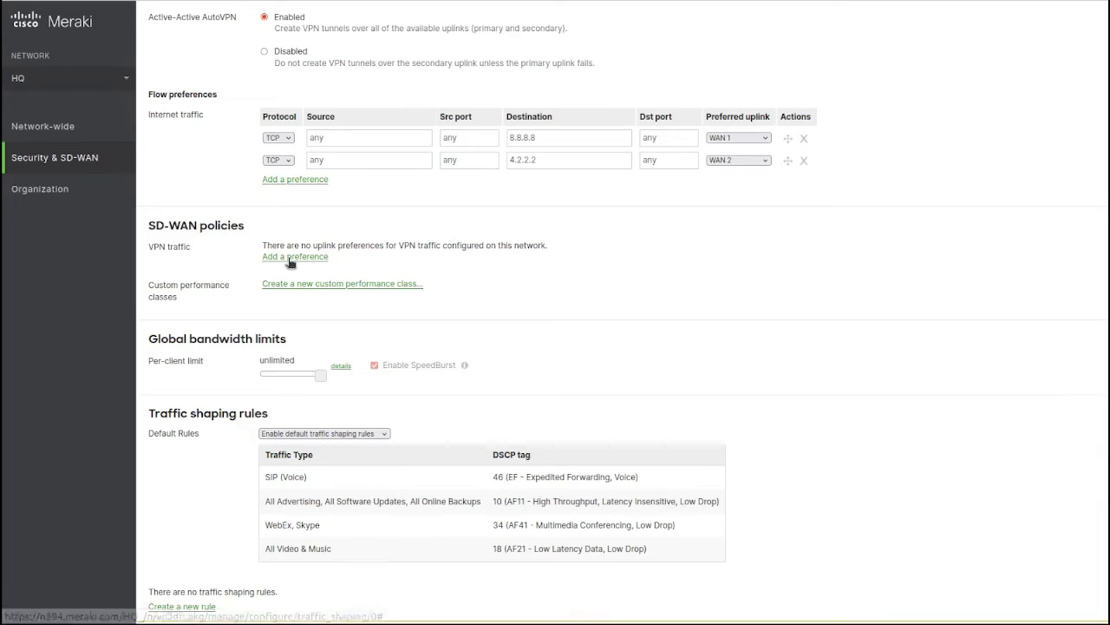
pyautogui.moveTo(268, 244); pyautogui.dragTo(604, 254)
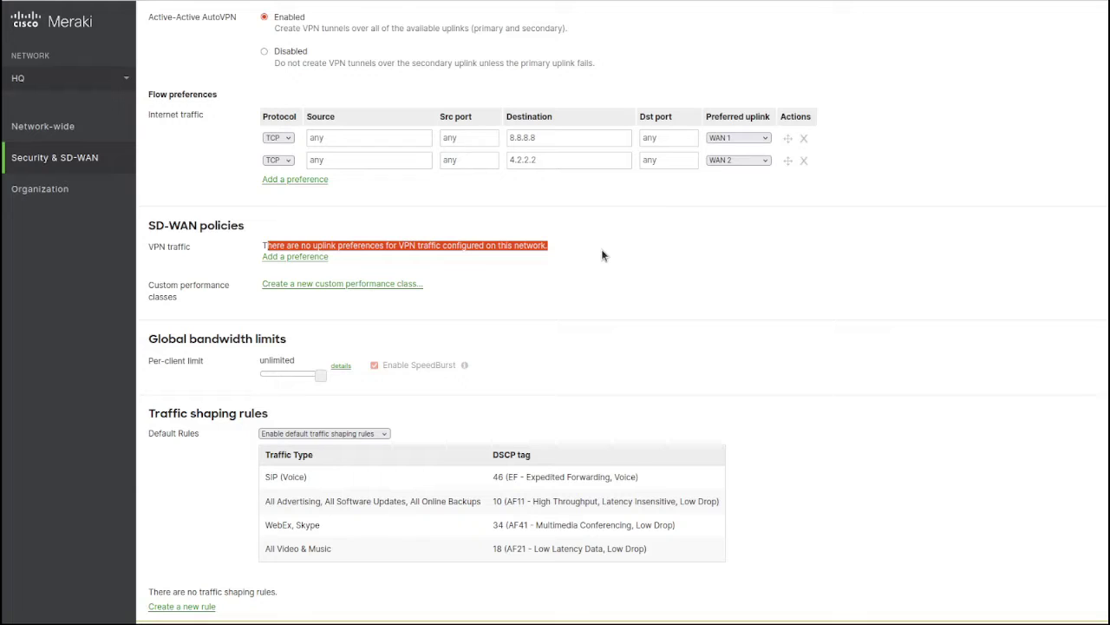
# Step: Create and save a VPN policy routing All VoIP & video conferencing over the best-for-VoIP uplink
pyautogui.click(295, 257)
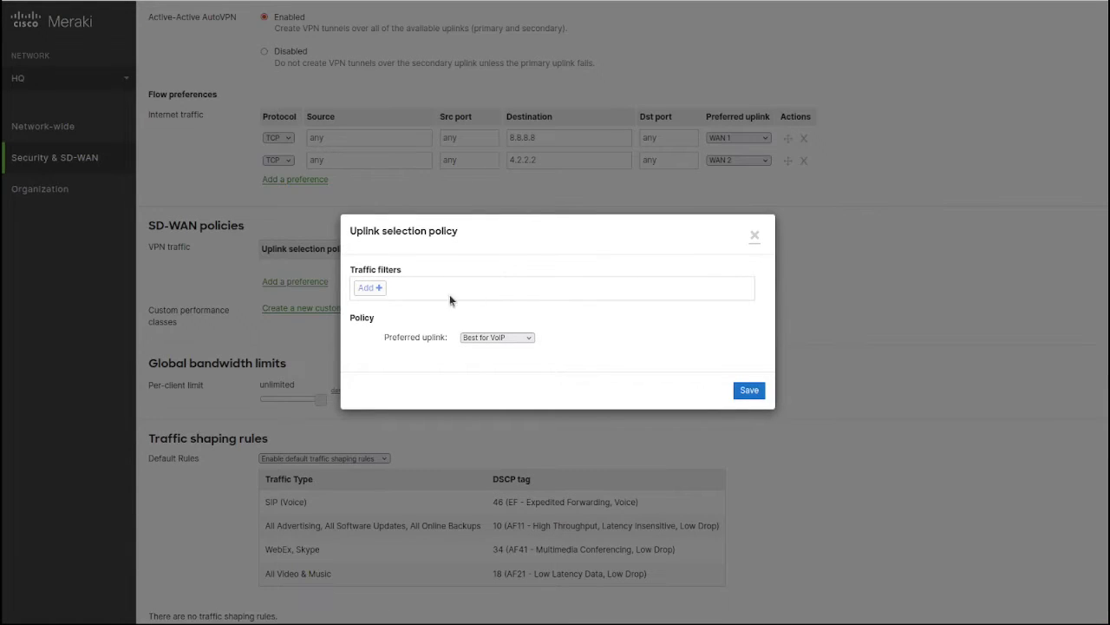
pyautogui.click(450, 295)
pyautogui.click(446, 293)
pyautogui.click(380, 290)
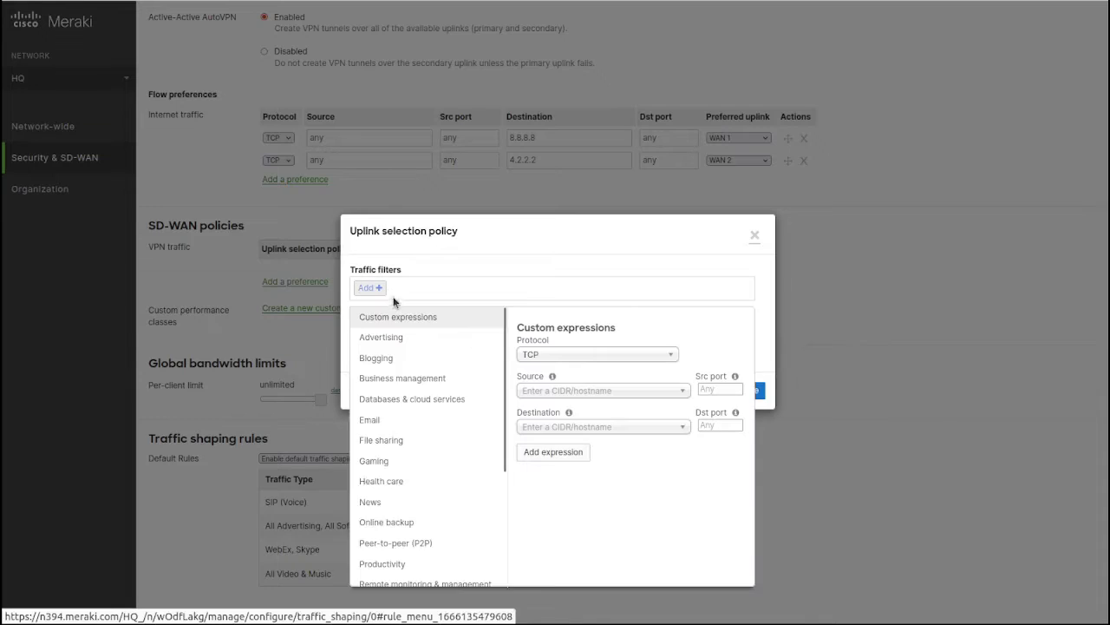
pyautogui.scroll(-2, 417, 469)
pyautogui.moveTo(403, 570)
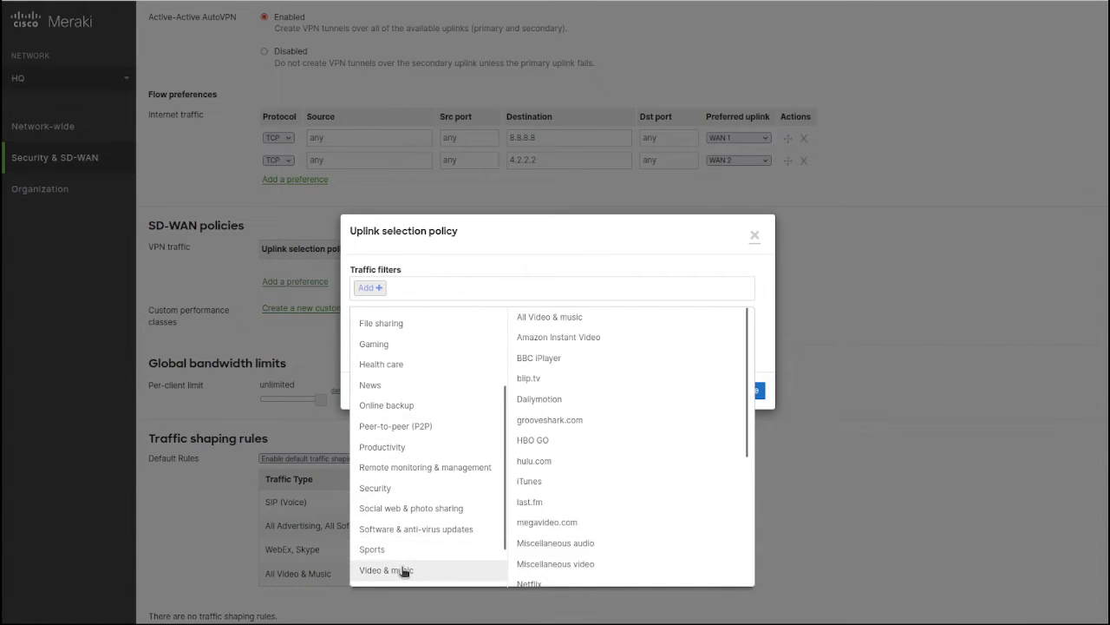
pyautogui.scroll(-1, 404, 570)
pyautogui.moveTo(394, 544)
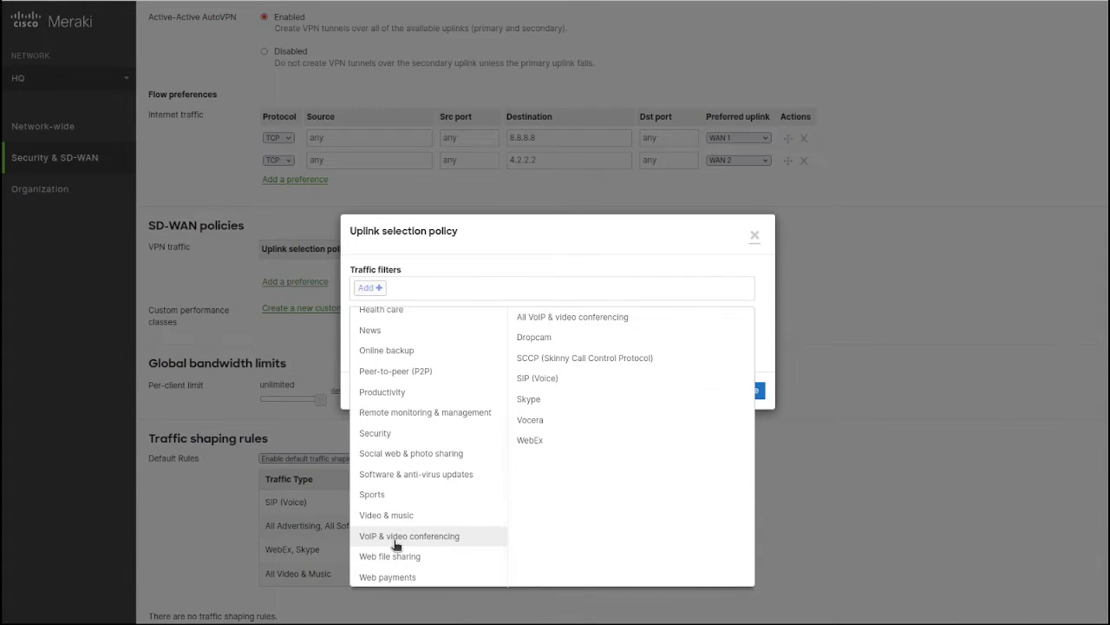
pyautogui.click(566, 319)
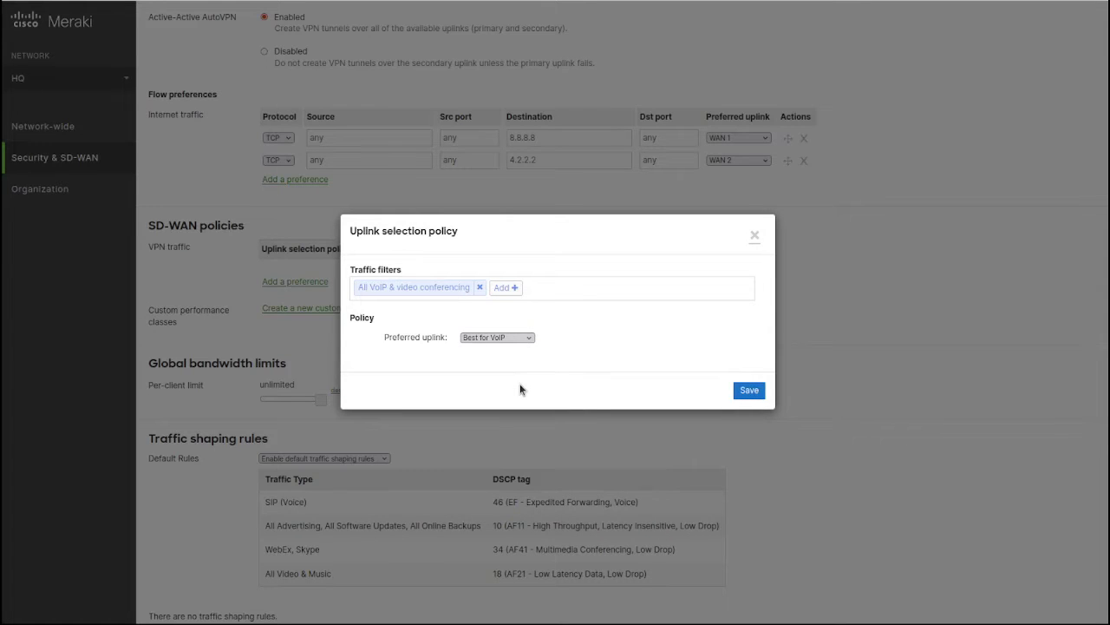
pyautogui.click(745, 389)
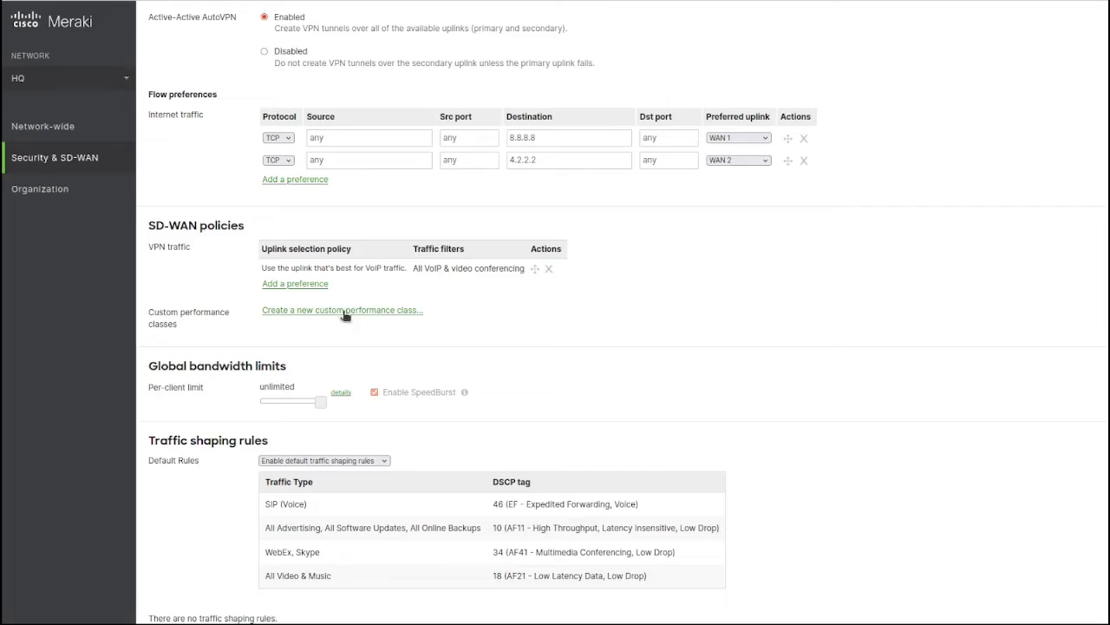
# Step: Build a VPN policy for All Video & music preferring WAN 1, failing over on poor performance
pyautogui.click(300, 283)
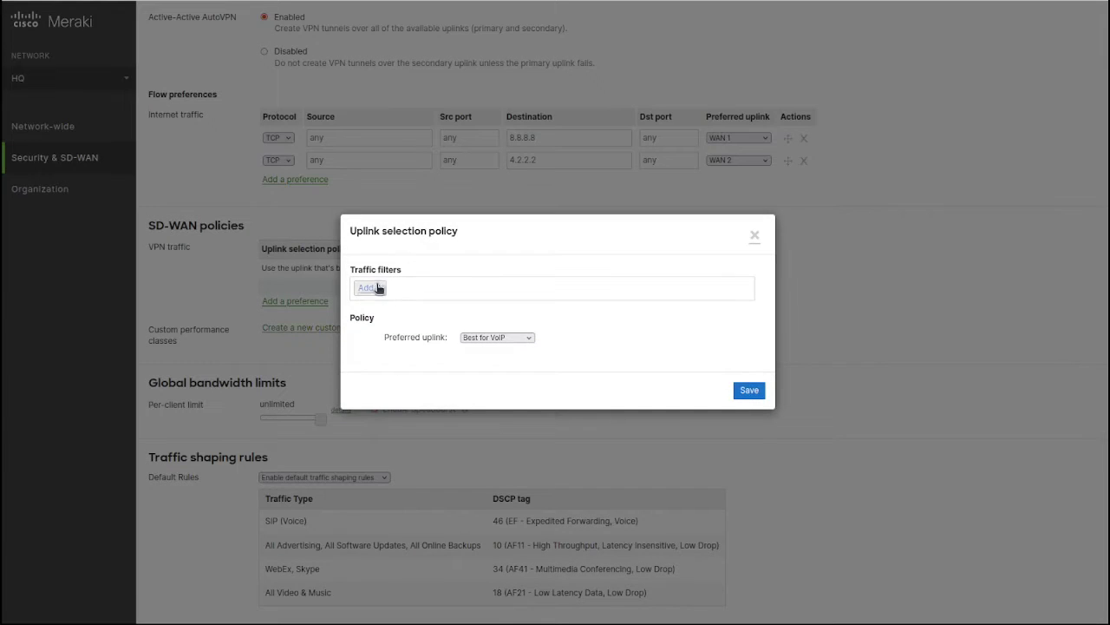
pyautogui.click(379, 288)
pyautogui.moveTo(490, 517)
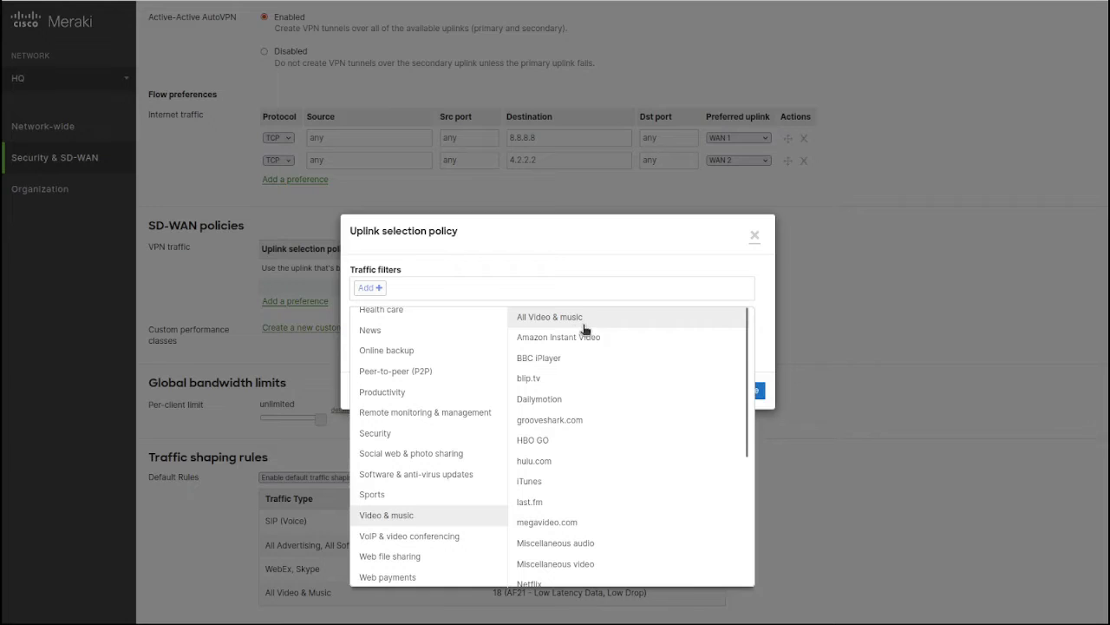
pyautogui.click(540, 317)
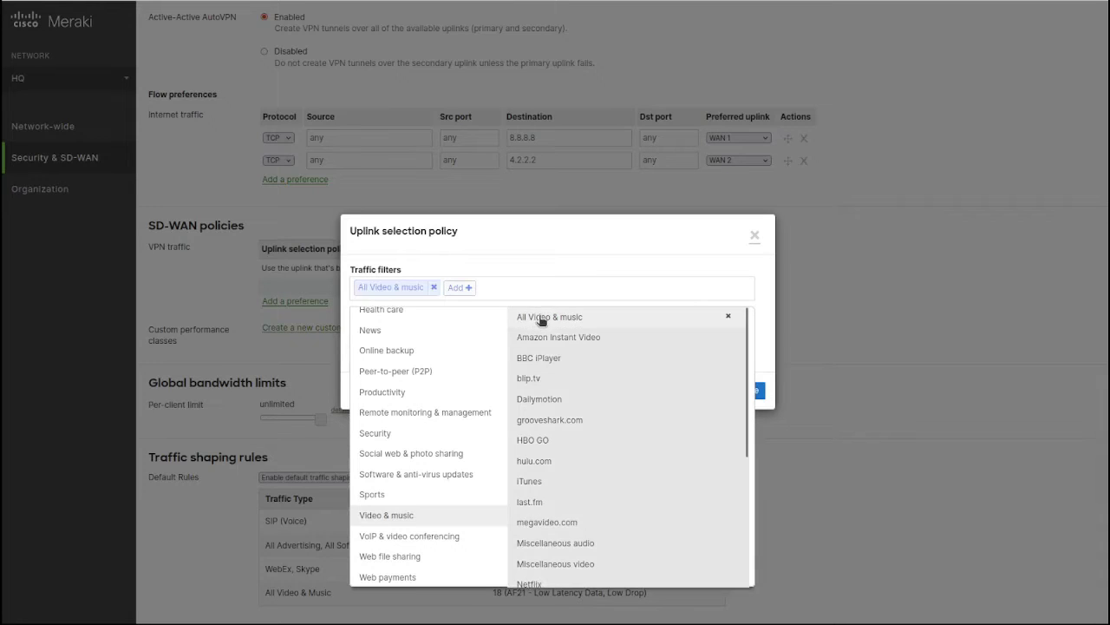
pyautogui.click(557, 260)
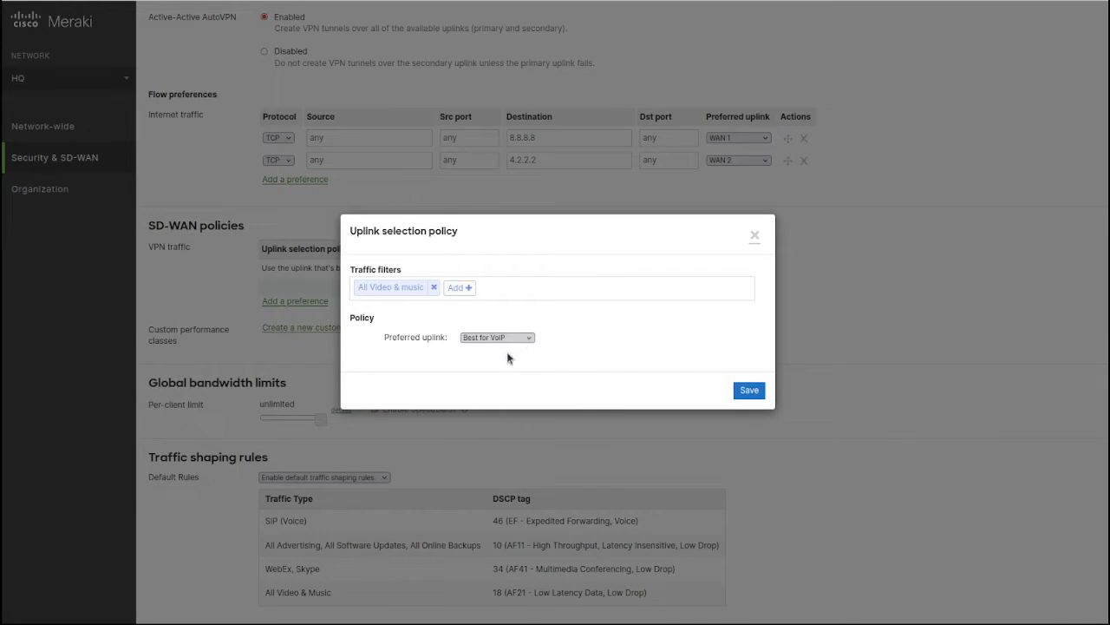
pyautogui.click(508, 357)
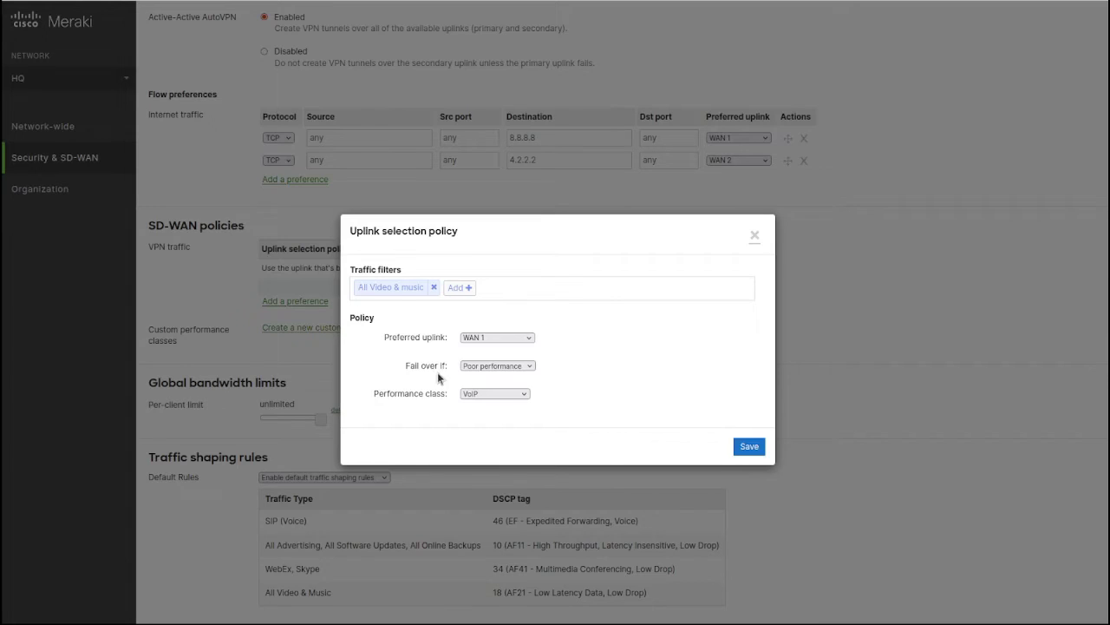
pyautogui.click(531, 366)
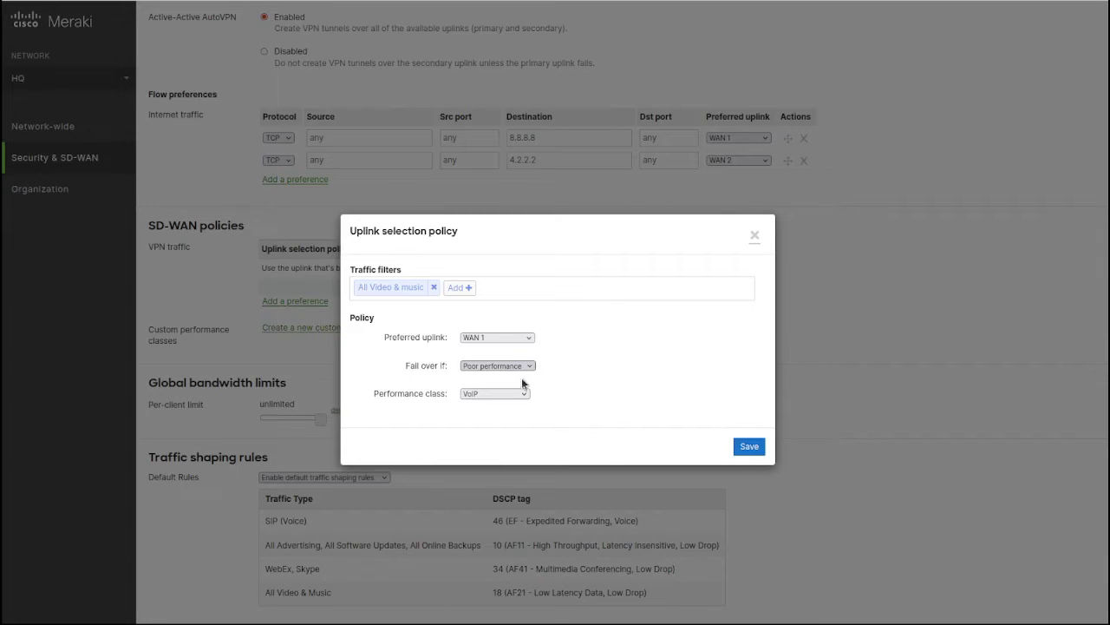
pyautogui.click(510, 396)
pyautogui.click(529, 383)
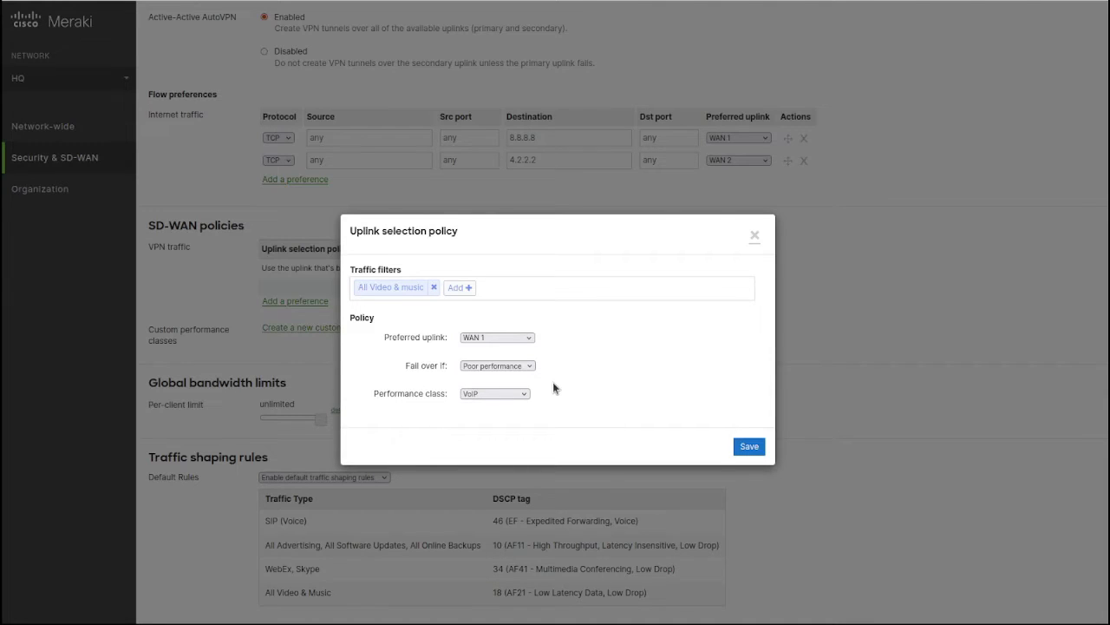
# Step: Save the Video & music policy and add performance class ourStrict: 1 ms latency, 1 ms jitter, 1% loss
pyautogui.click(750, 448)
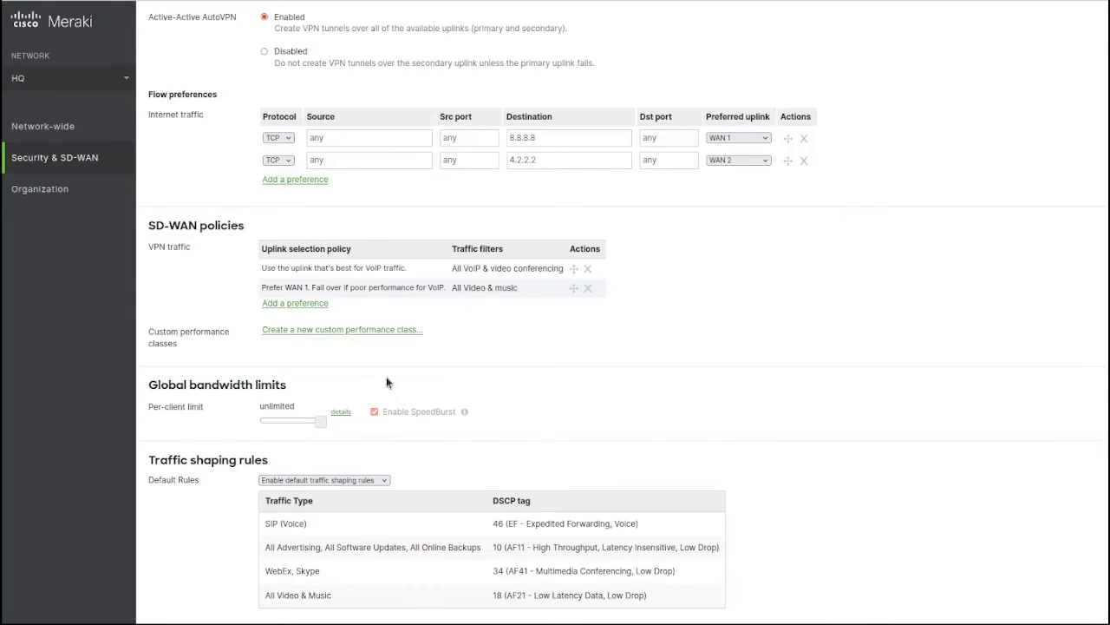
pyautogui.click(399, 330)
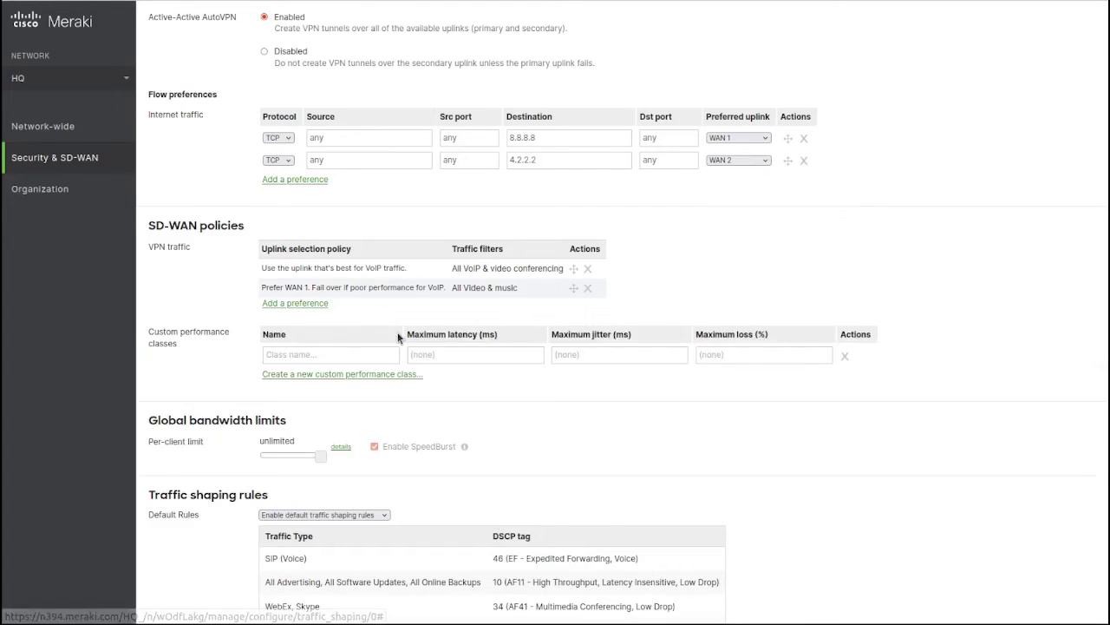
pyautogui.click(364, 353)
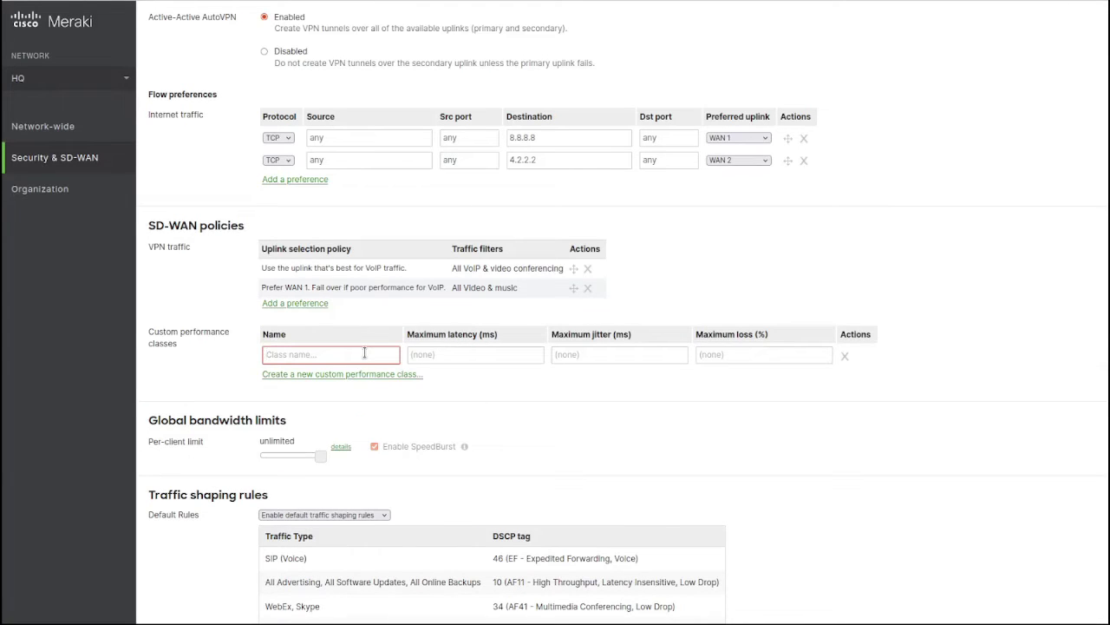
pyautogui.write('ourStrict')
pyautogui.click(449, 353)
pyautogui.write('1')
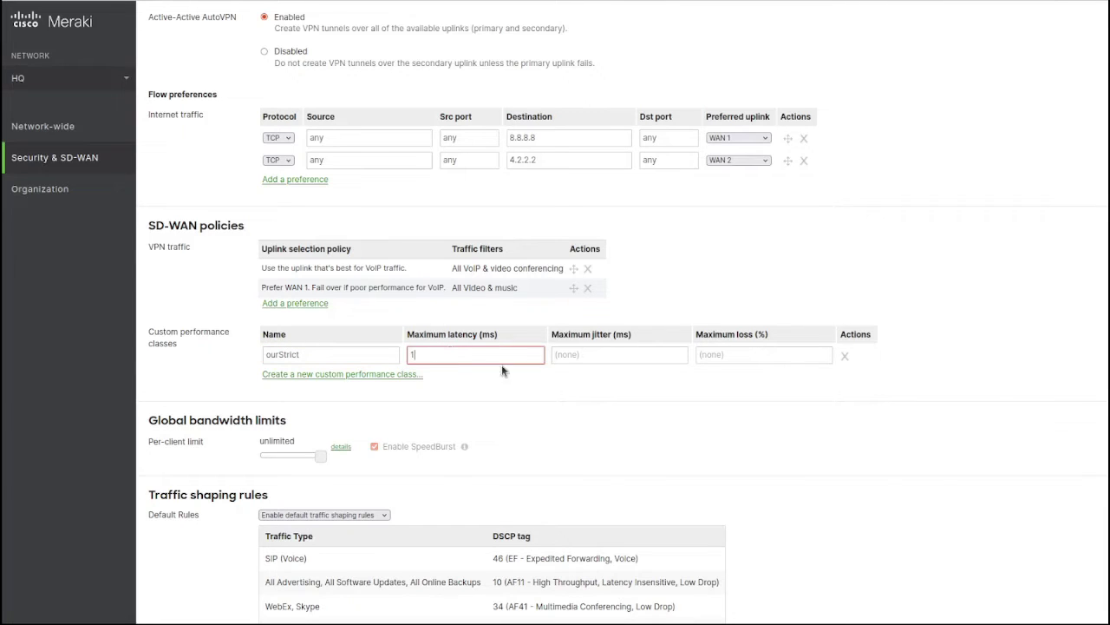
pyautogui.click(616, 354)
pyautogui.write('1')
pyautogui.click(761, 354)
pyautogui.write('1')
pyautogui.click(764, 401)
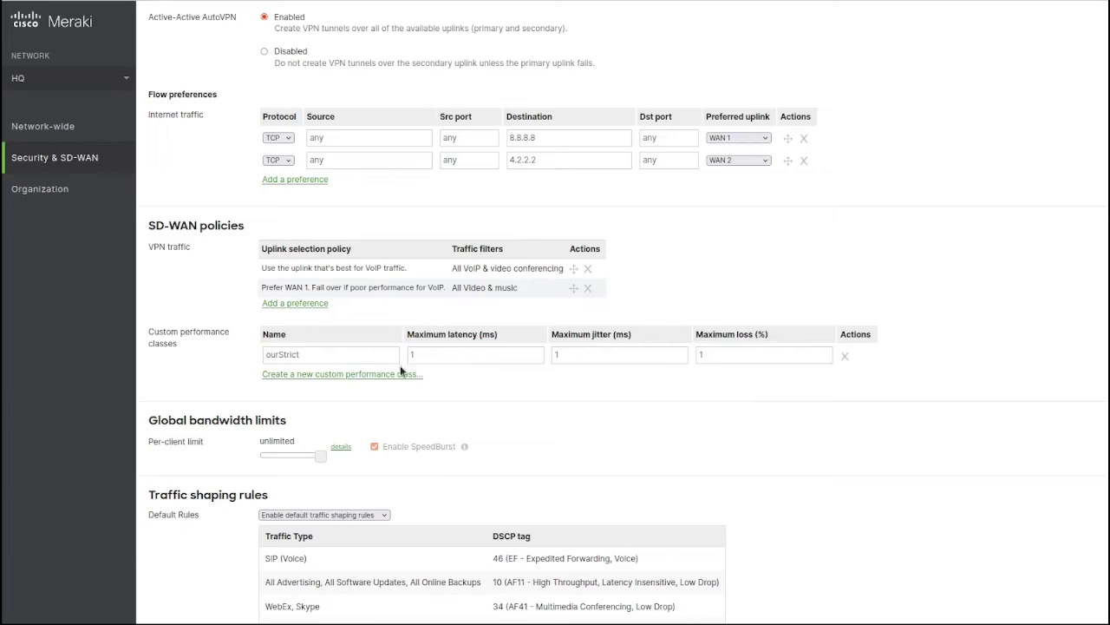
# Step: Add performance class ourNotSctrict with 10 ms latency, 10 ms jitter and 1% loss
pyautogui.click(382, 375)
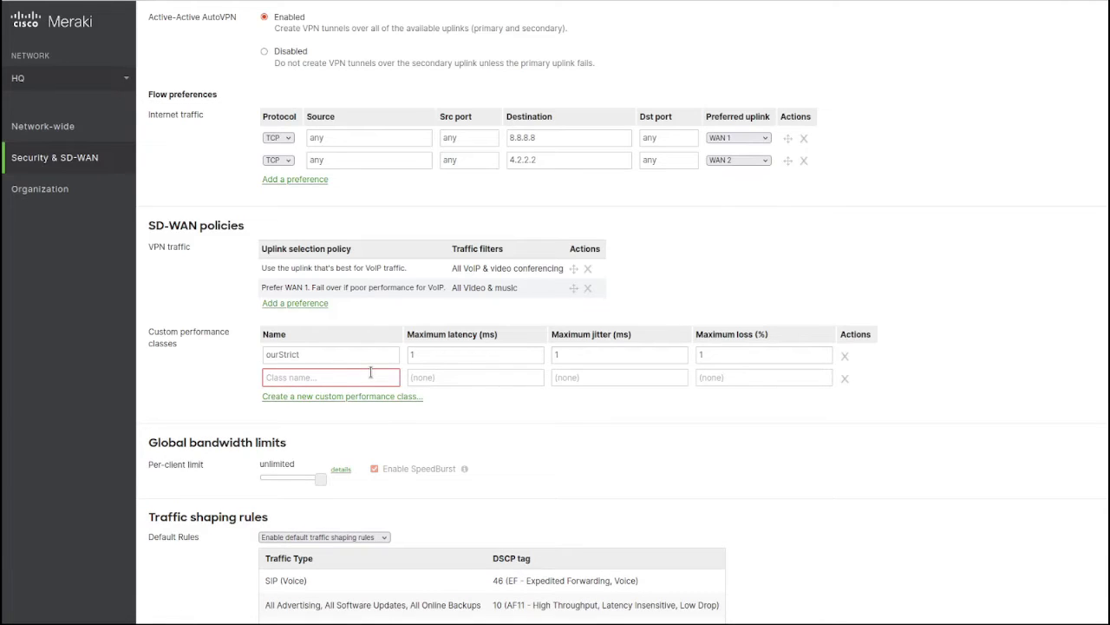
pyautogui.write('ourNotScrtict')
pyautogui.click(458, 373)
pyautogui.write('10')
pyautogui.press('Tab')
pyautogui.write('10')
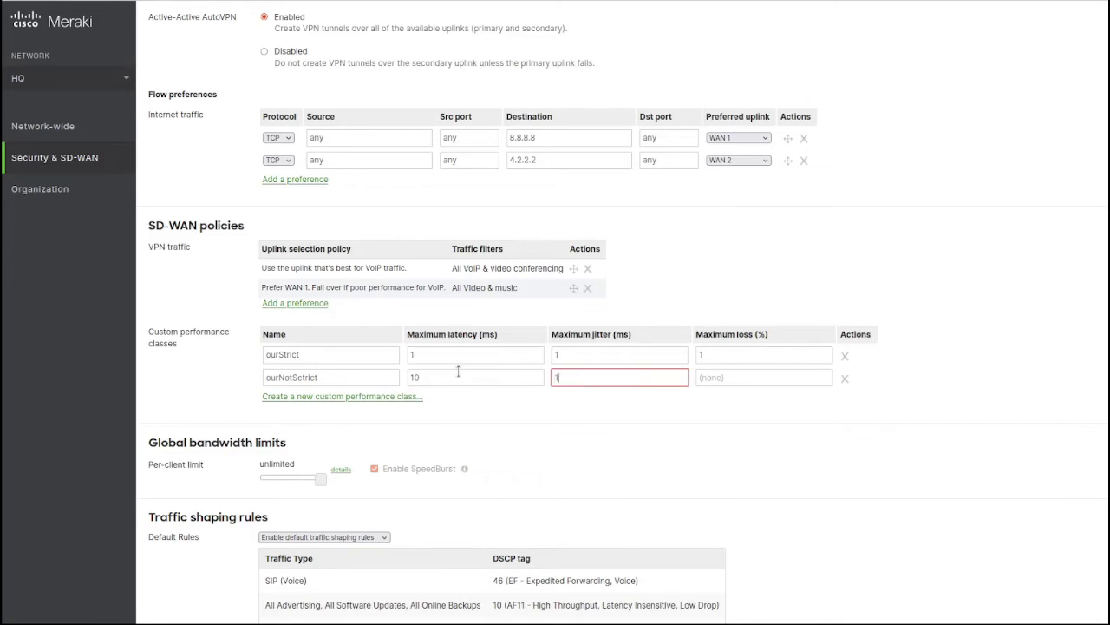
pyautogui.press('Tab')
pyautogui.write('1')
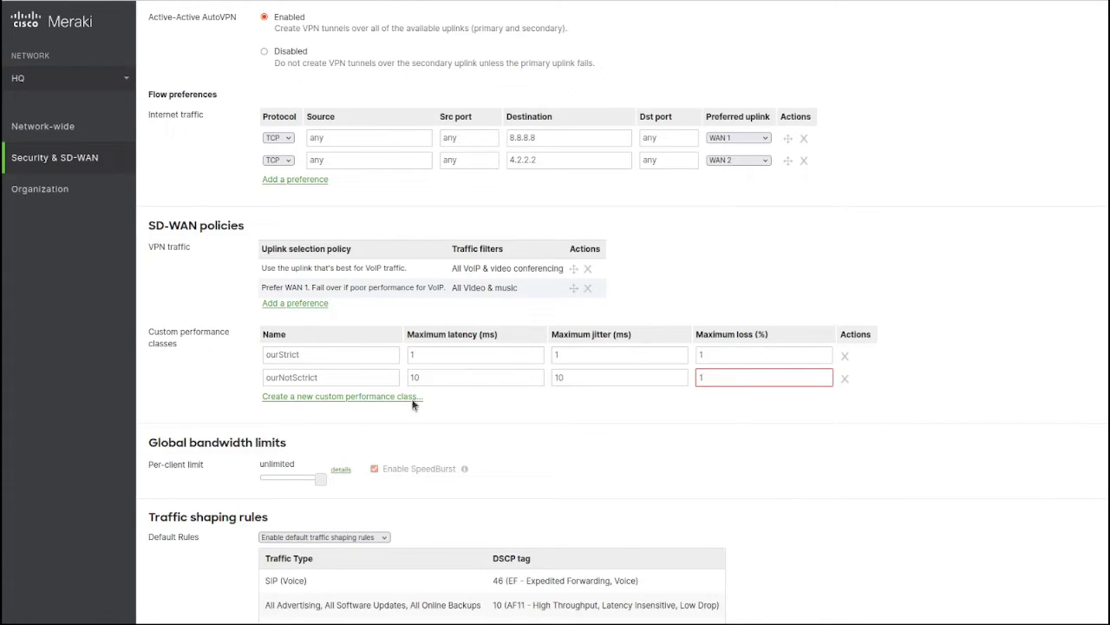
pyautogui.click(482, 396)
pyautogui.scroll(-1, 735, 434)
pyautogui.scroll(-3, 734, 433)
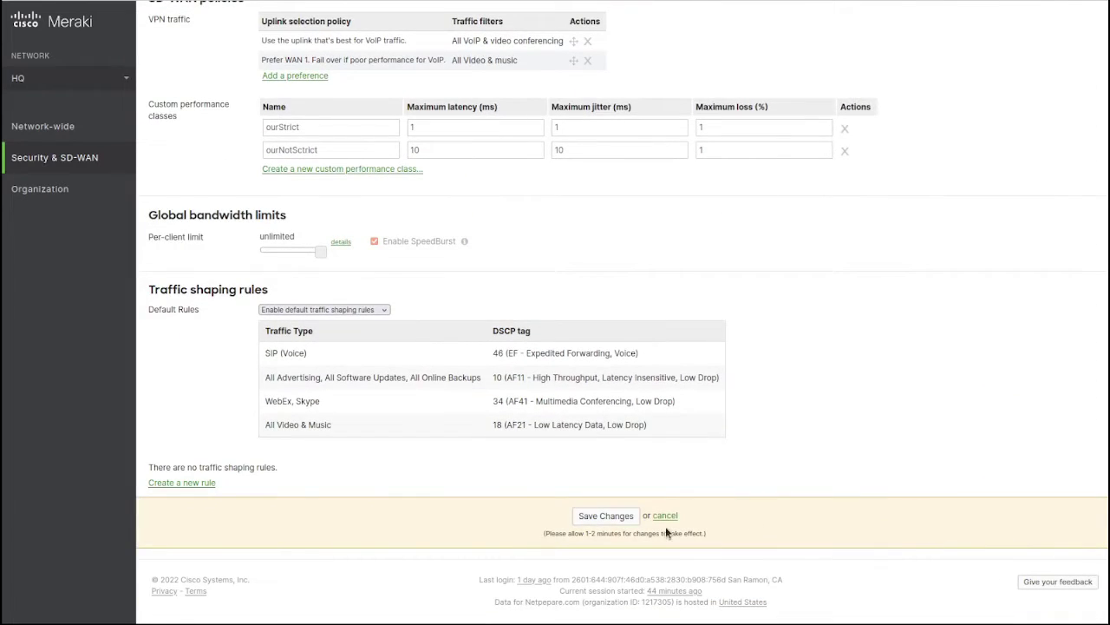
# Step: Save all changes, then add a VPN policy load-balancing All Social web & photo sharing for ourStrict
pyautogui.click(605, 515)
pyautogui.scroll(-6, 405, 339)
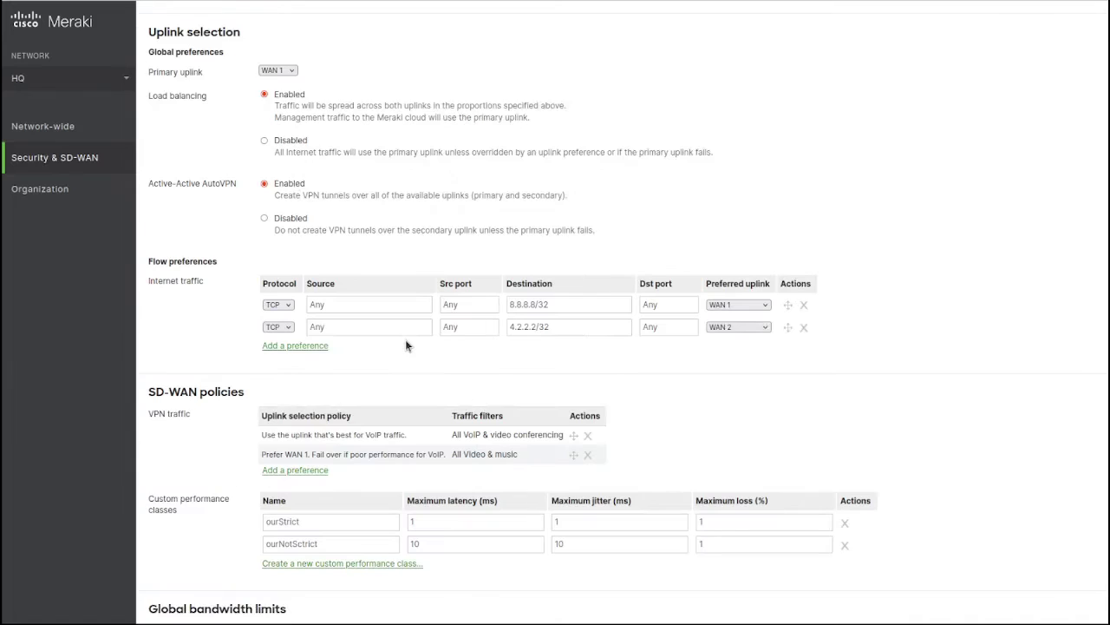
pyautogui.click(295, 245)
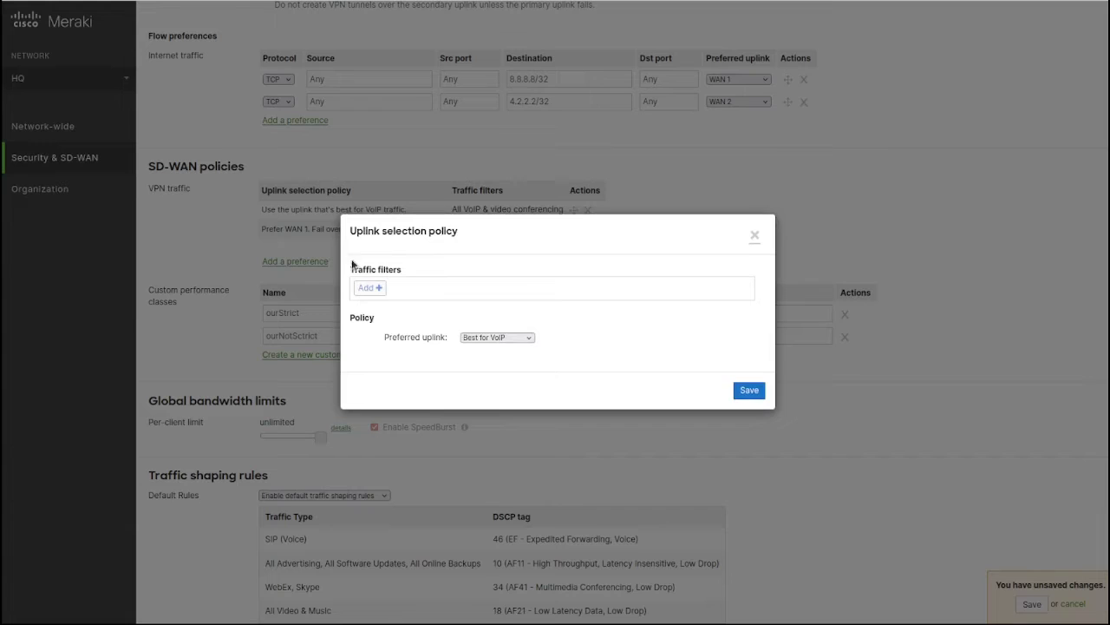
pyautogui.click(369, 288)
pyautogui.moveTo(436, 464)
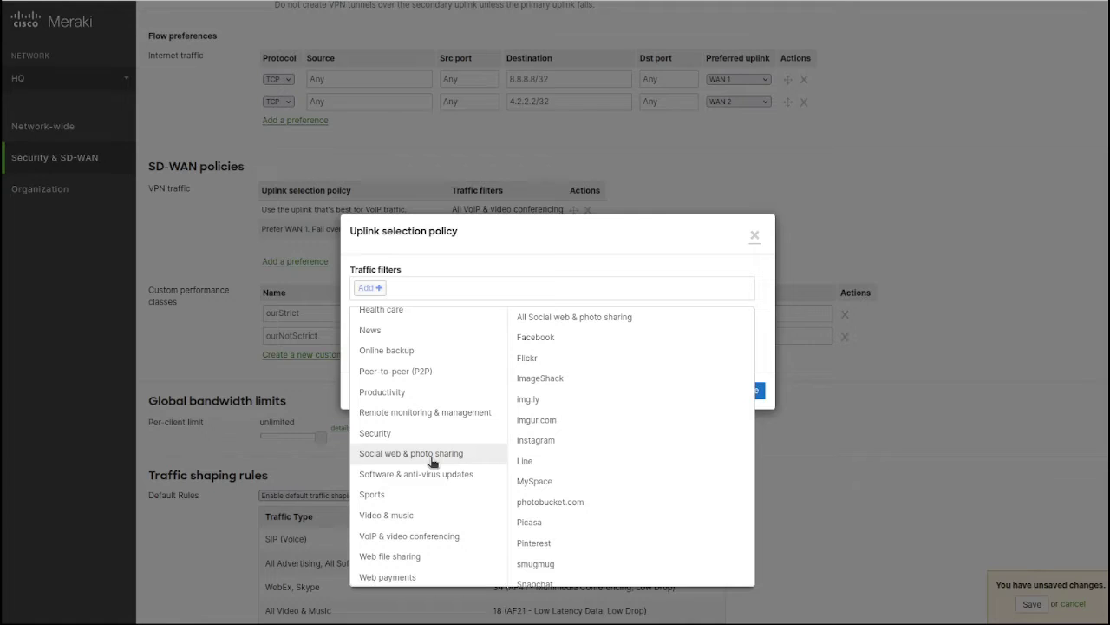
pyautogui.click(560, 316)
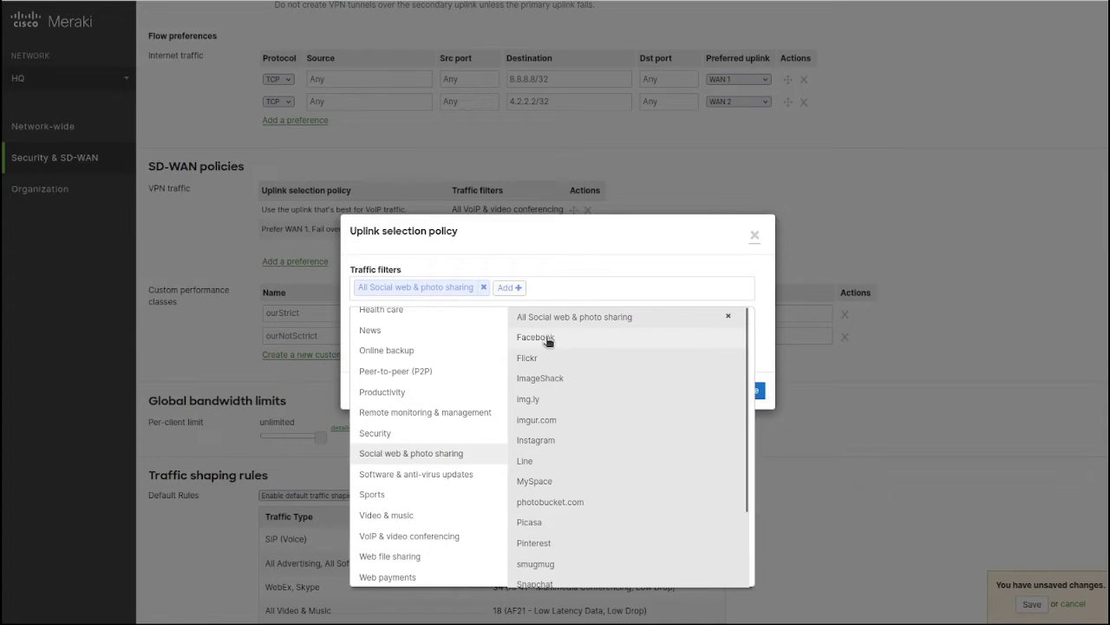
pyautogui.click(569, 261)
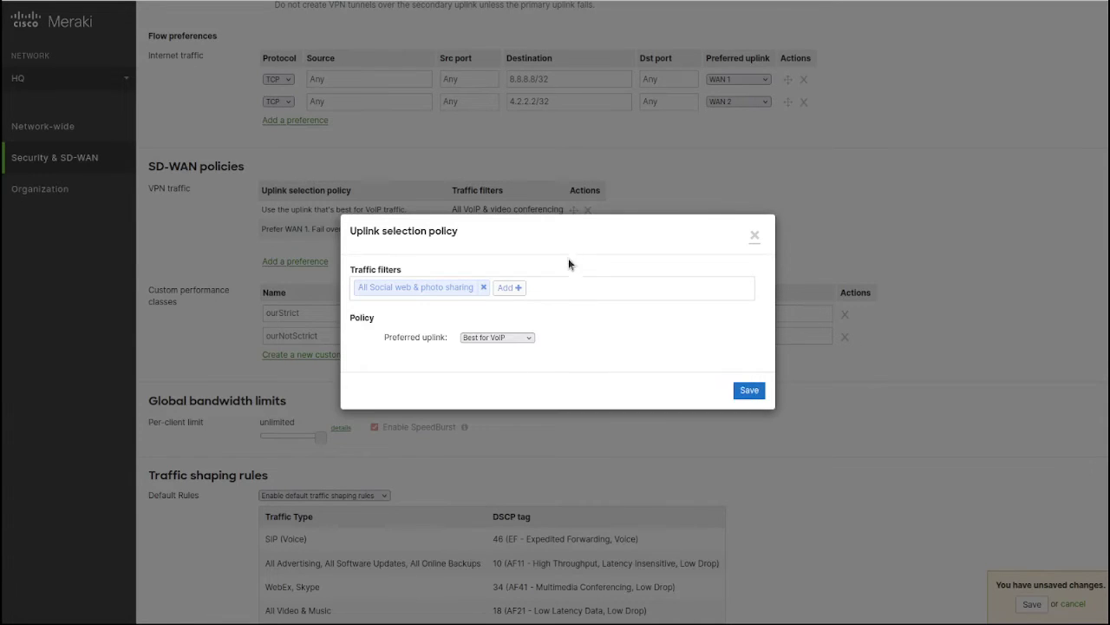
pyautogui.click(511, 336)
pyautogui.click(505, 399)
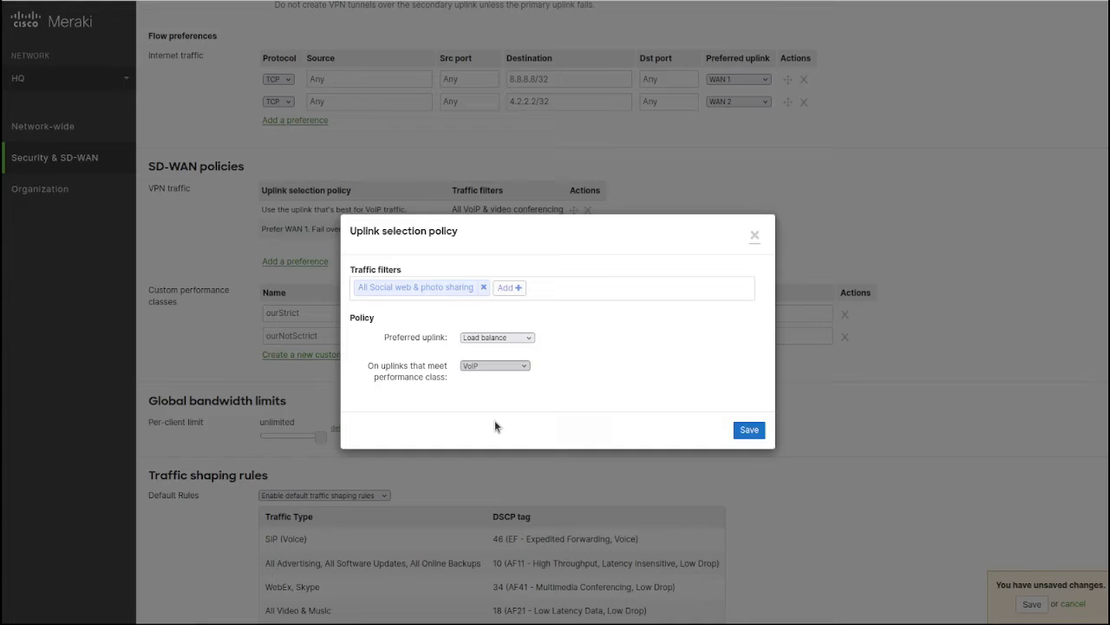
pyautogui.click(749, 429)
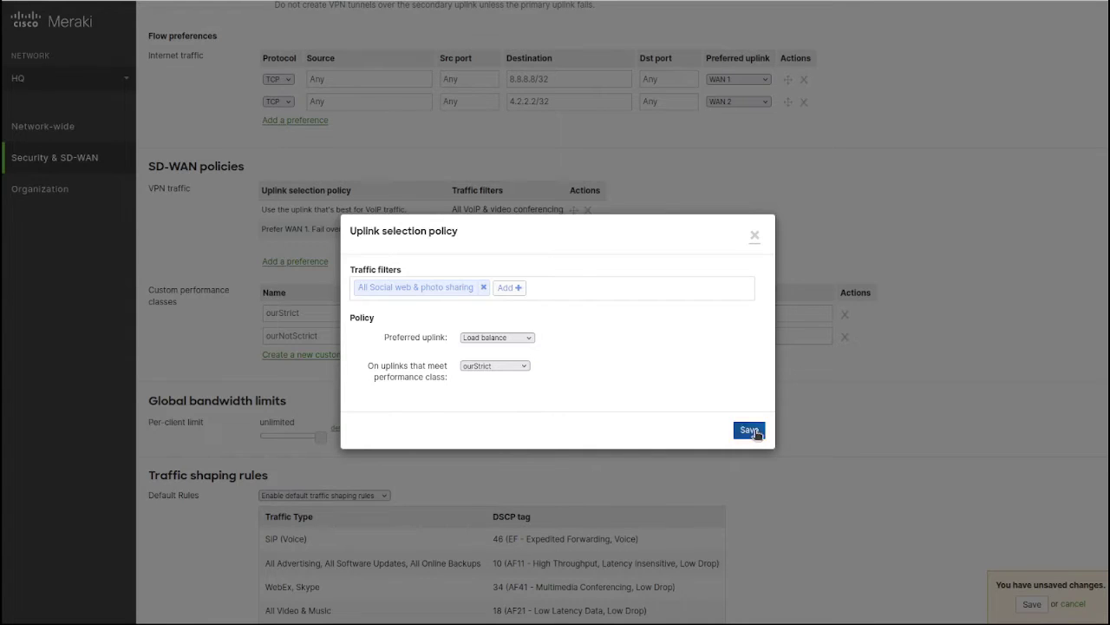
# Step: Save a VPN policy load-balancing All Software & anti-virus updates on ourNotSctrict uplinks
pyautogui.click(293, 264)
pyautogui.click(378, 288)
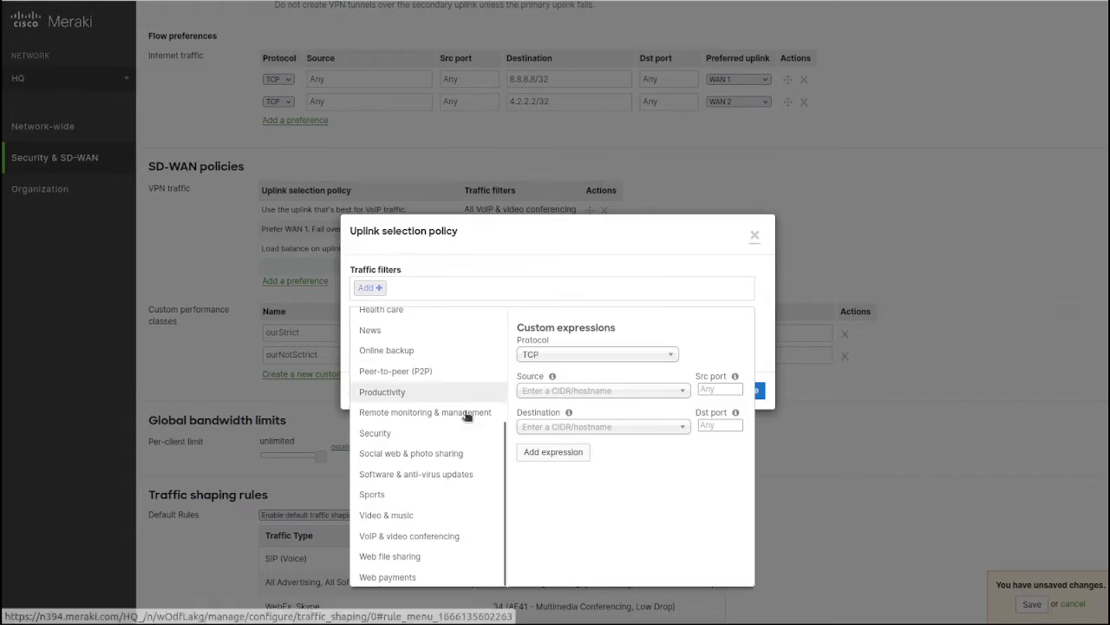
pyautogui.moveTo(449, 482)
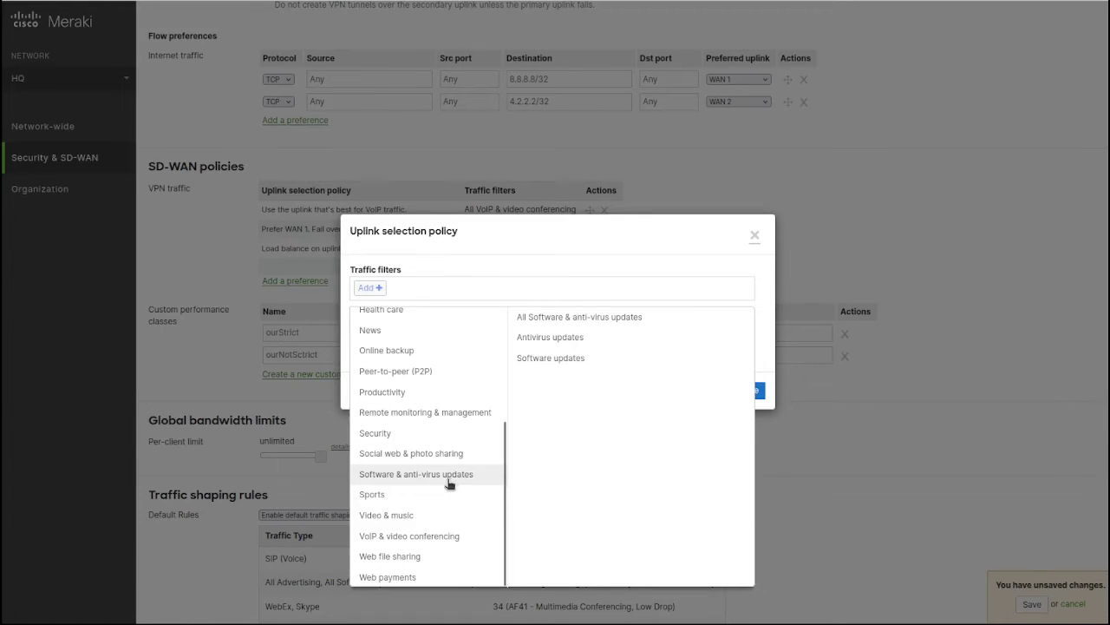
pyautogui.click(602, 319)
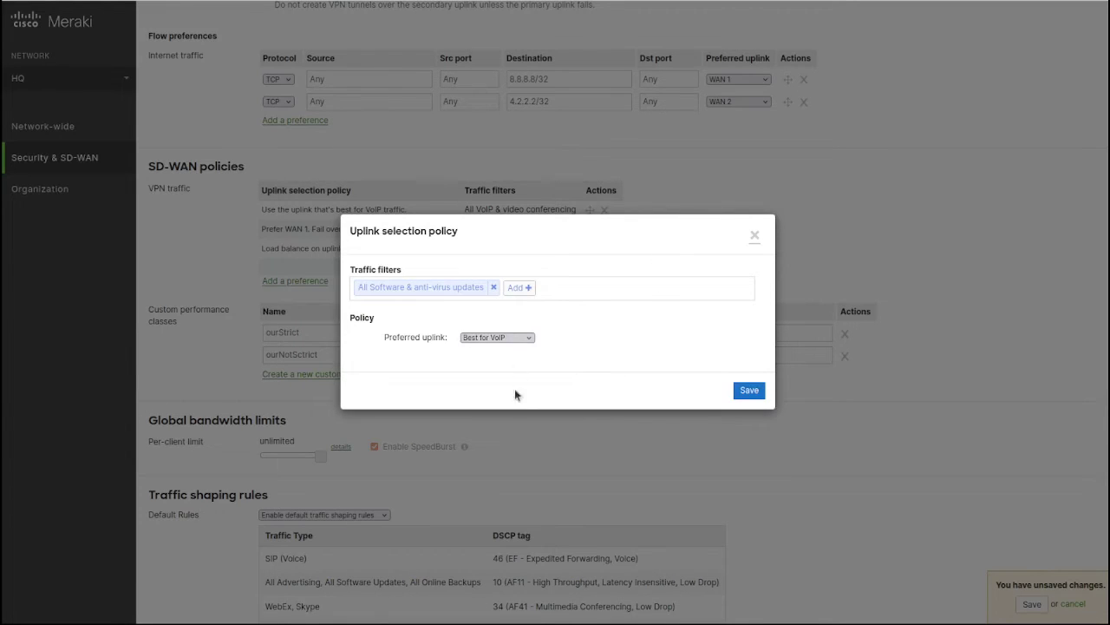
pyautogui.click(515, 410)
pyautogui.click(507, 379)
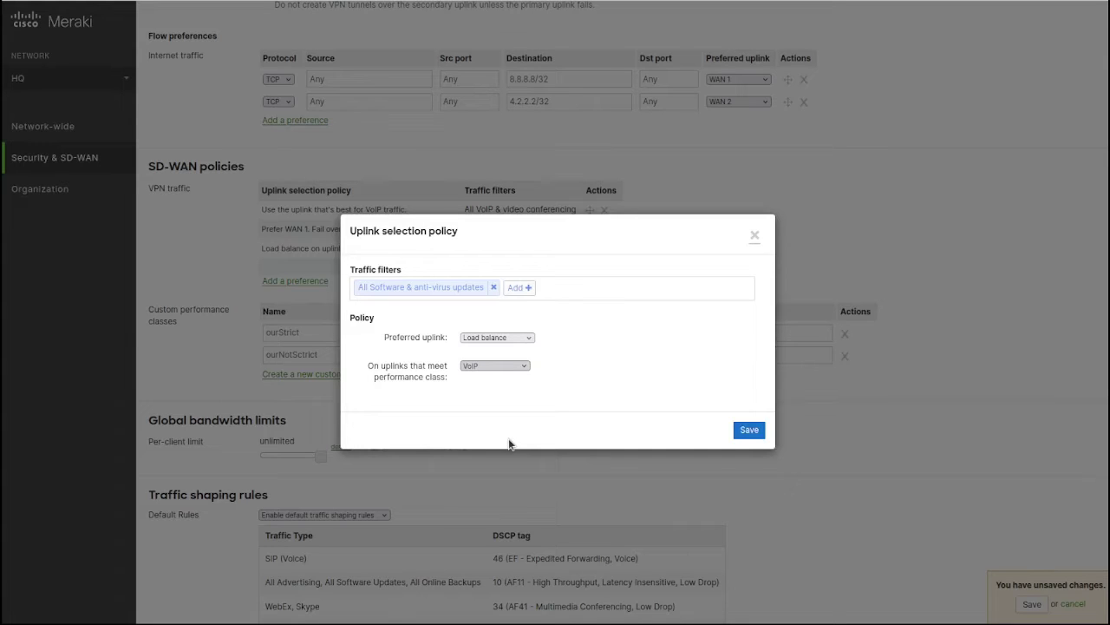
pyautogui.click(749, 429)
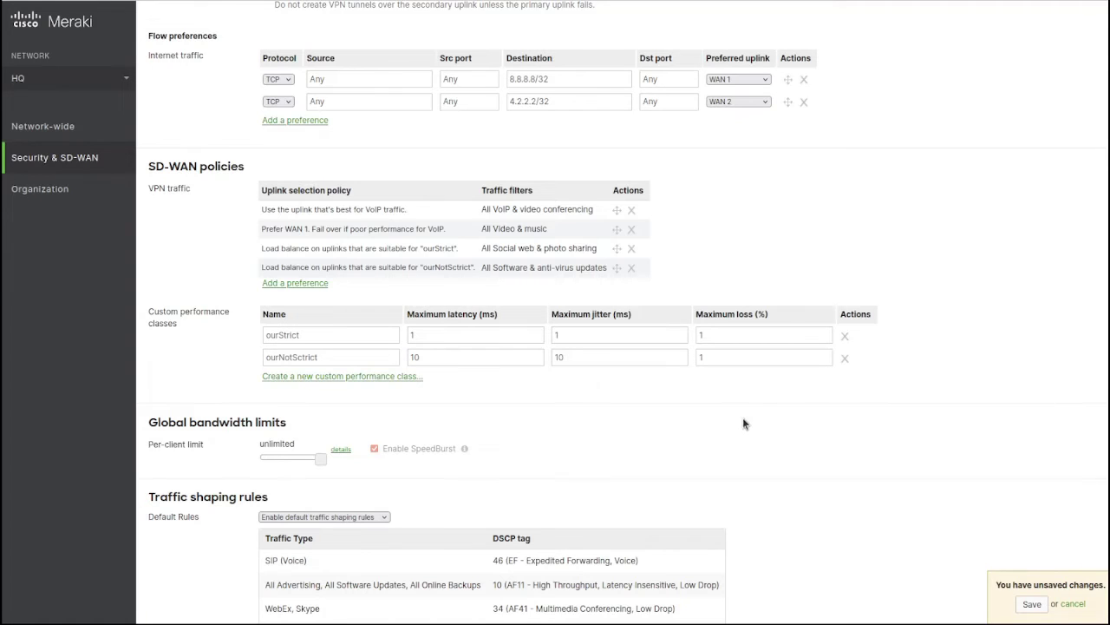
# Step: Add All Remote monitoring & management as a second filter on that policy
pyautogui.click(547, 268)
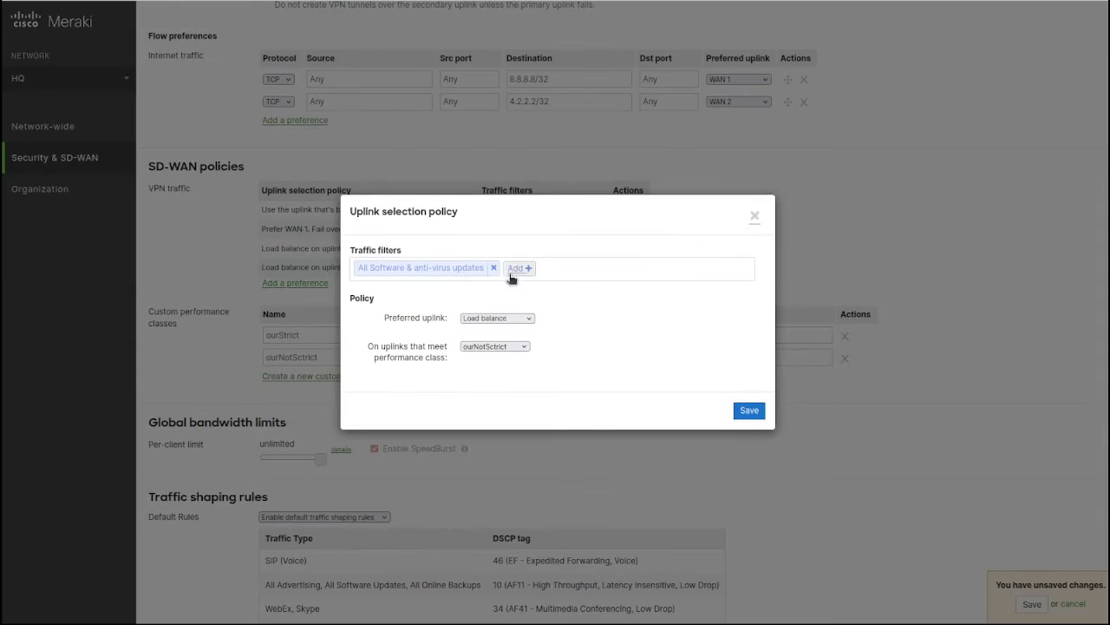
pyautogui.click(514, 269)
pyautogui.moveTo(424, 393)
pyautogui.click(588, 297)
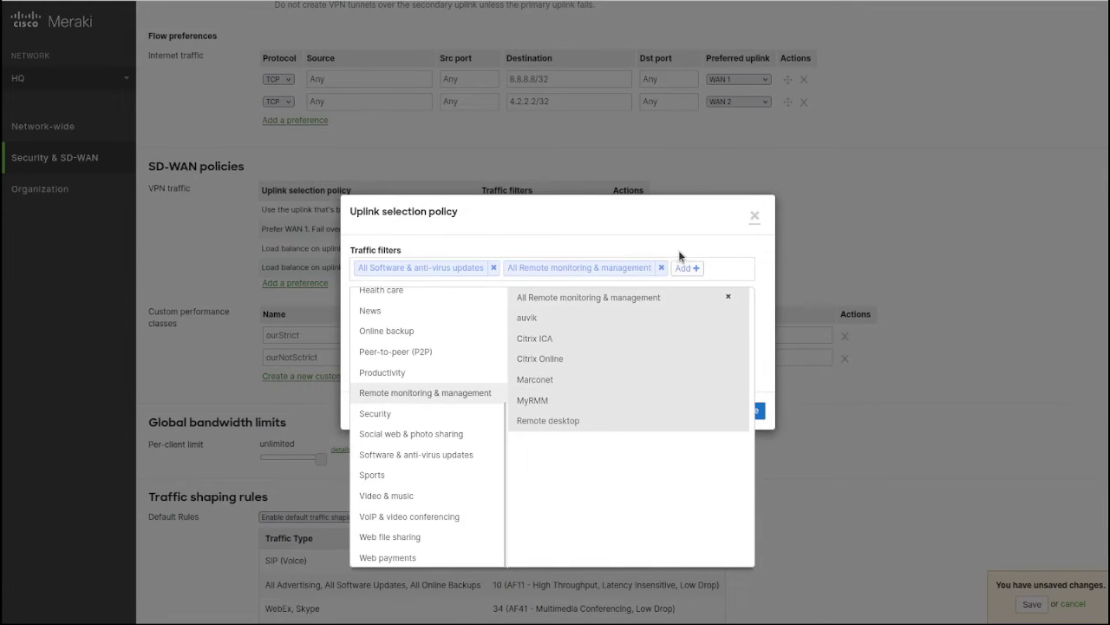
# Step: Save the two-filter policy, move the ourStrict policy to the top, and review it
pyautogui.click(745, 411)
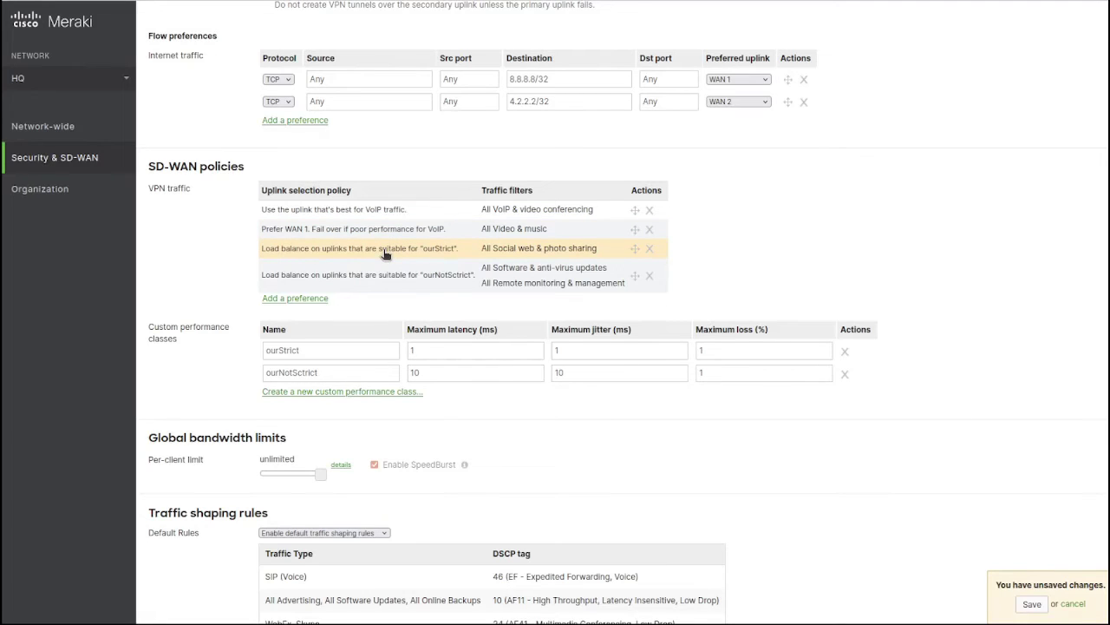
pyautogui.moveTo(635, 249); pyautogui.dragTo(630, 210)
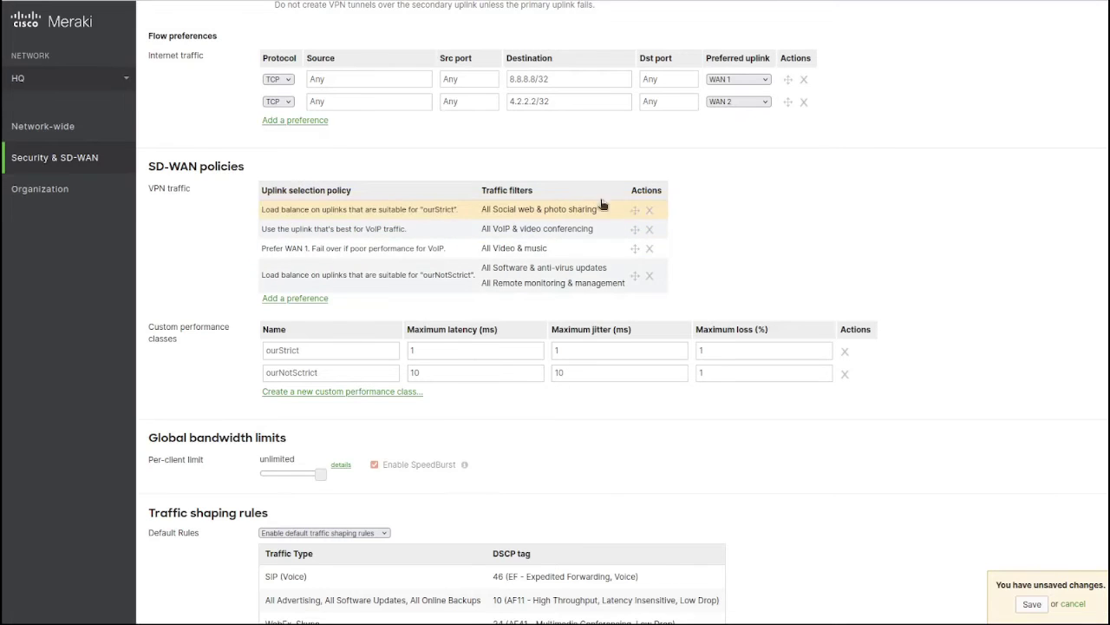
pyautogui.click(459, 218)
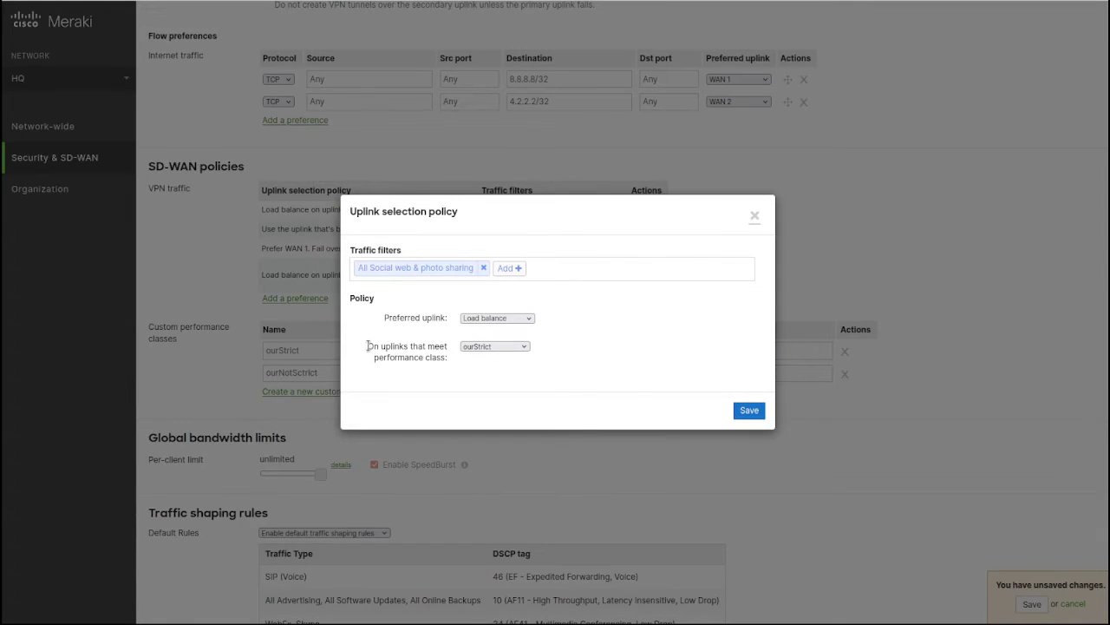
pyautogui.moveTo(365, 349); pyautogui.dragTo(450, 357)
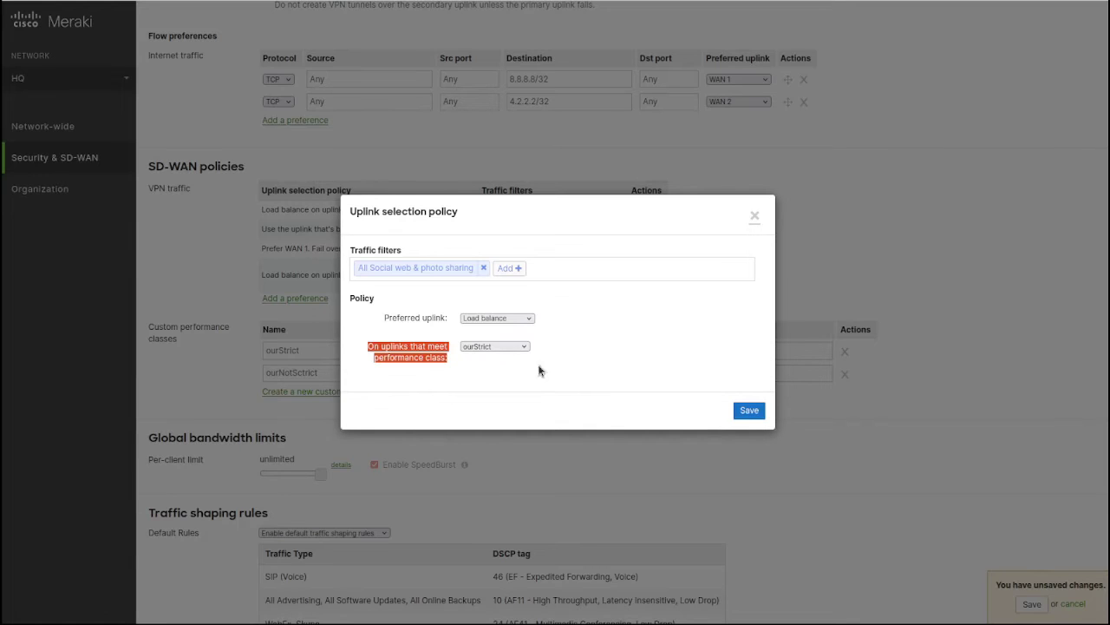
pyautogui.click(748, 411)
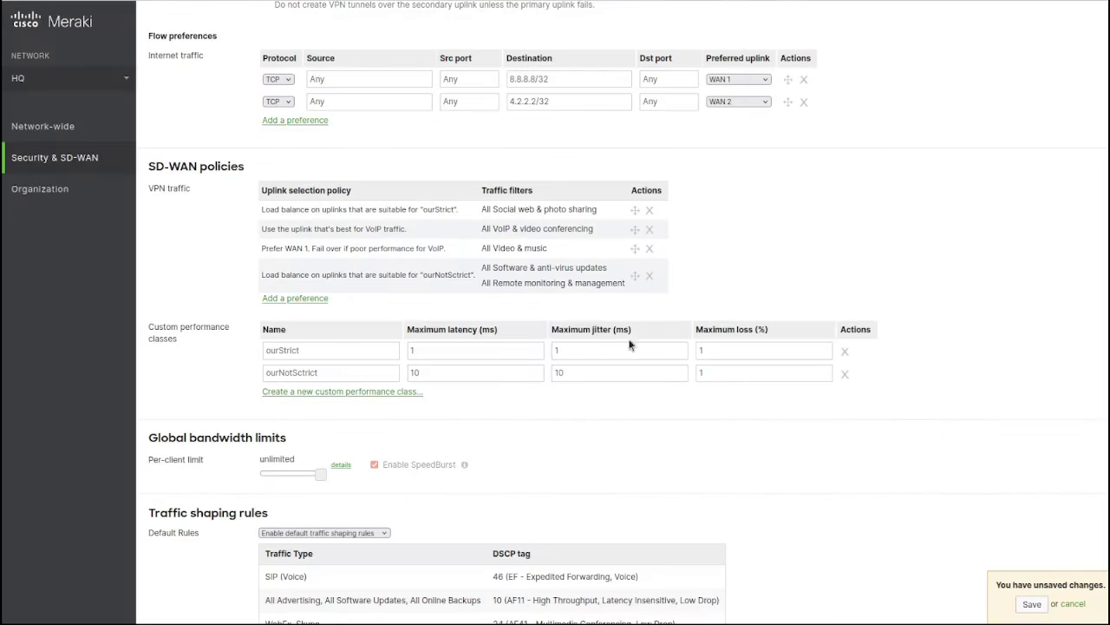
# Step: Review the VoIP policy, then reopen the Prefer WAN 1 Video & music policy
pyautogui.click(431, 231)
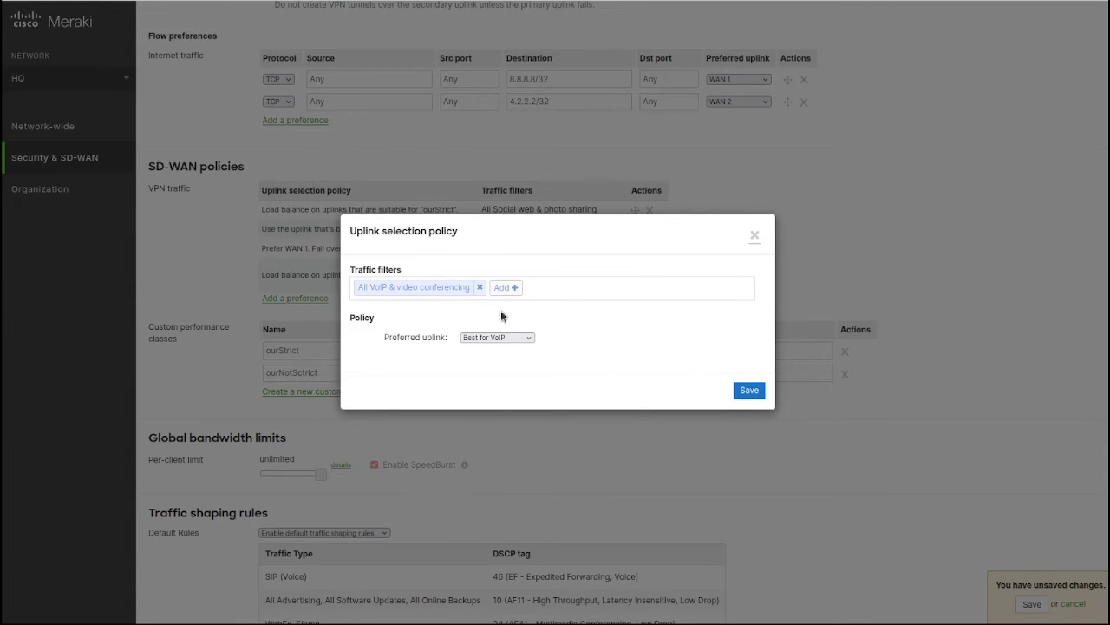
pyautogui.click(755, 235)
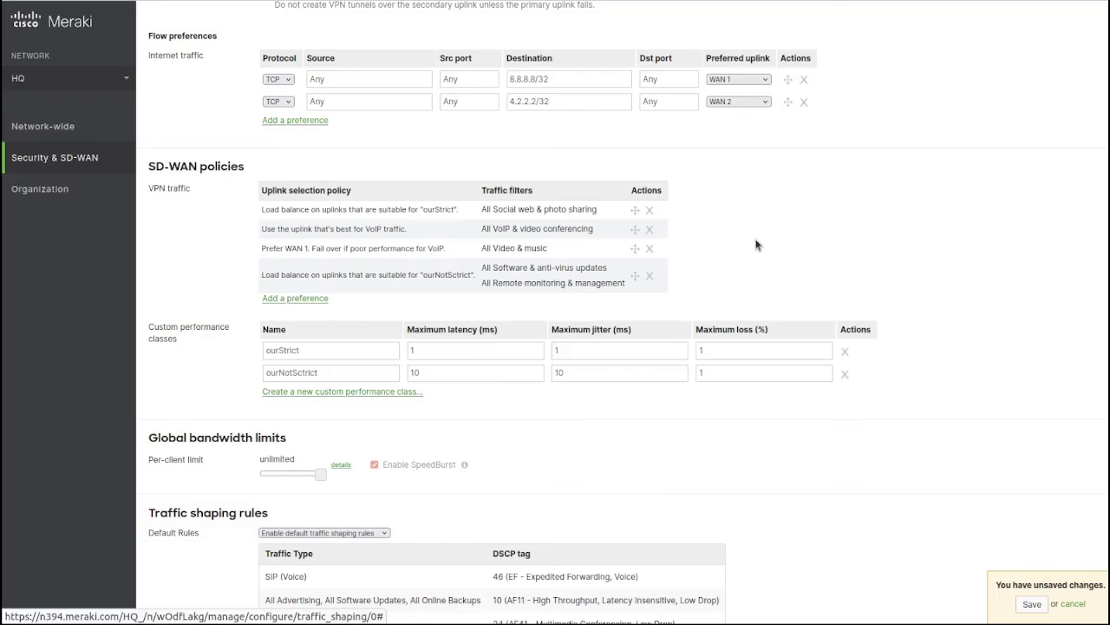
pyautogui.click(374, 255)
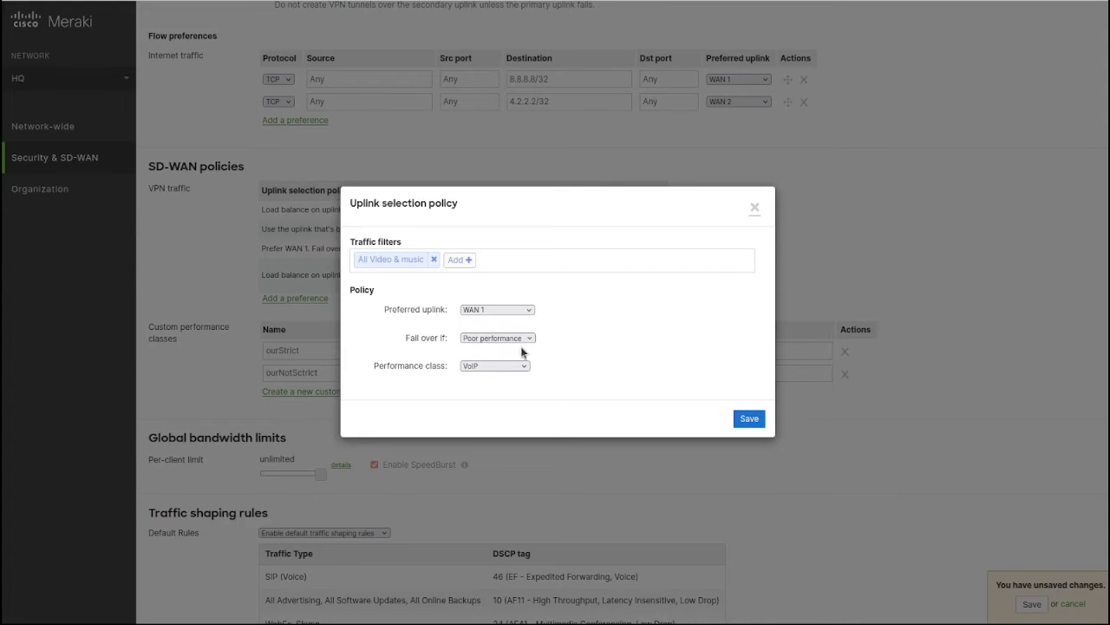
# Step: Close the Prefer WAN 1 policy without making changes
pyautogui.click(754, 207)
pyautogui.scroll(-2, 599, 441)
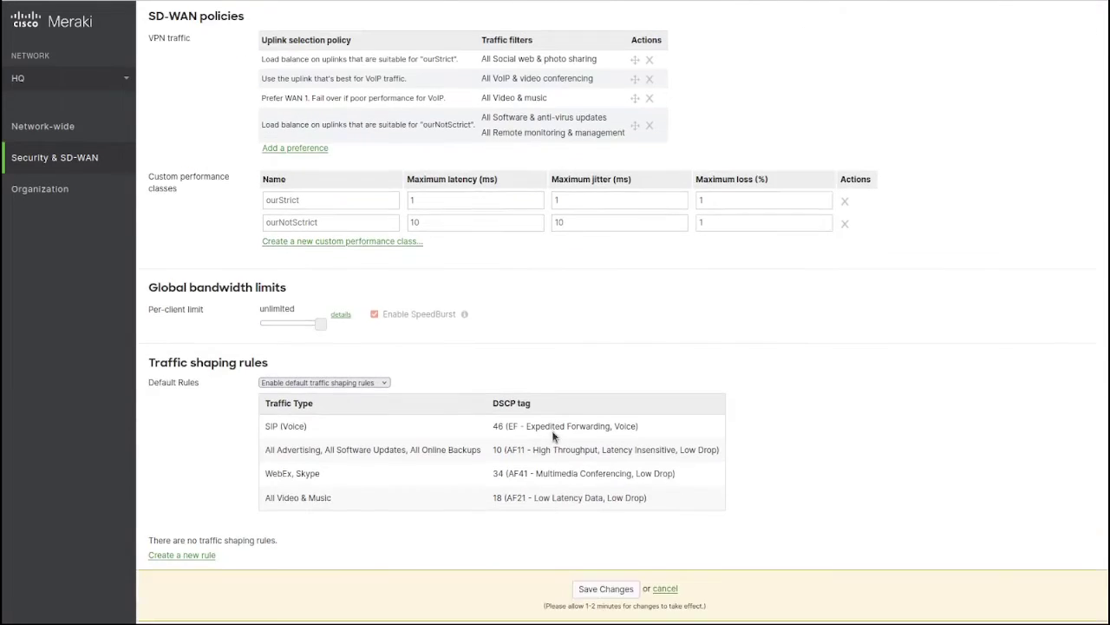
pyautogui.scroll(4, 515, 352)
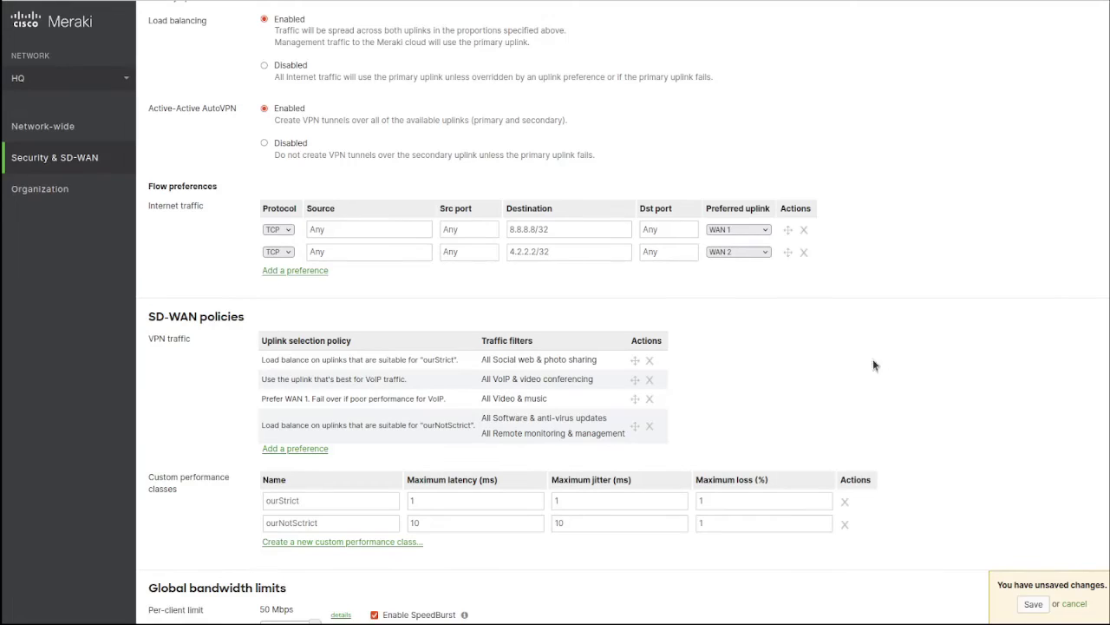
# Step: Start a new VPN uplink policy filtering TCP traffic to destination 10.10.1.1:443
pyautogui.click(312, 450)
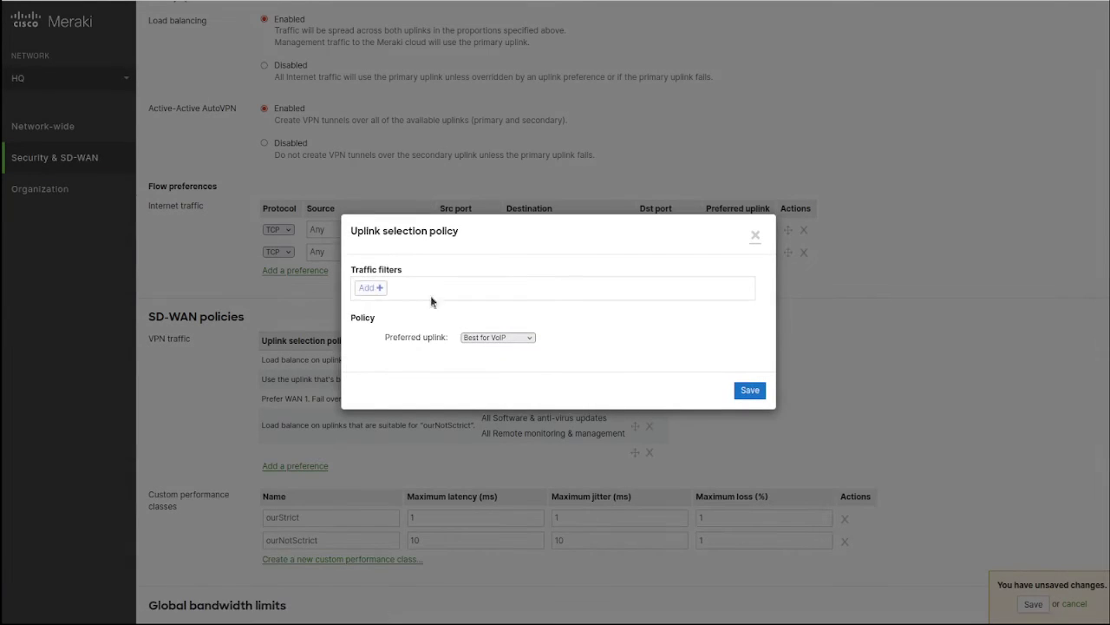
pyautogui.click(368, 287)
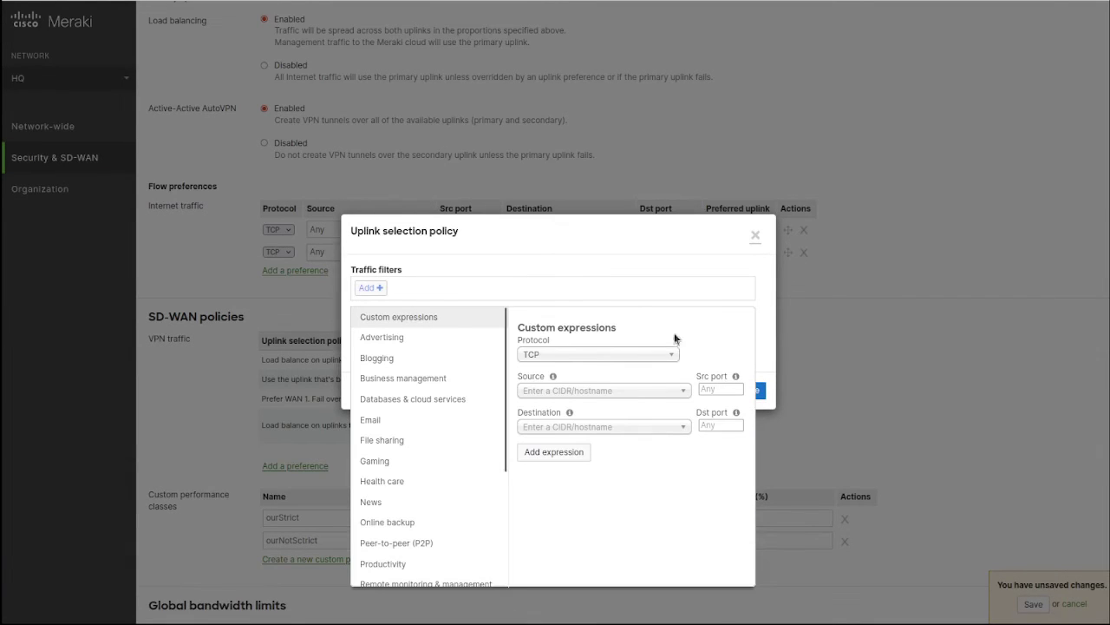
pyautogui.click(647, 426)
pyautogui.click(579, 461)
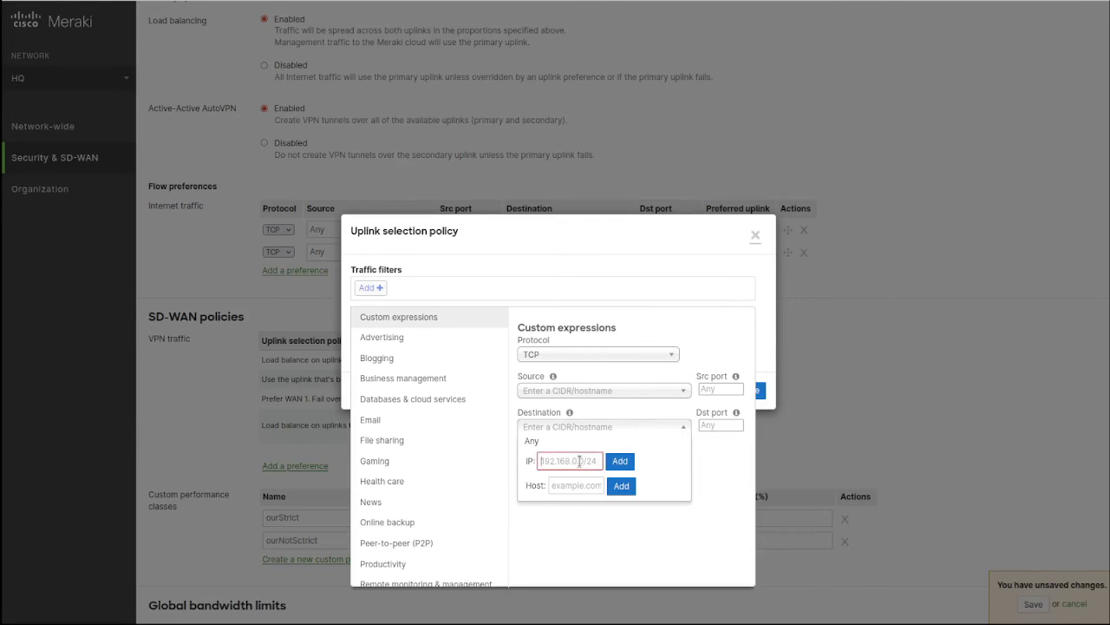
pyautogui.write('10.10.1.1')
pyautogui.click(619, 461)
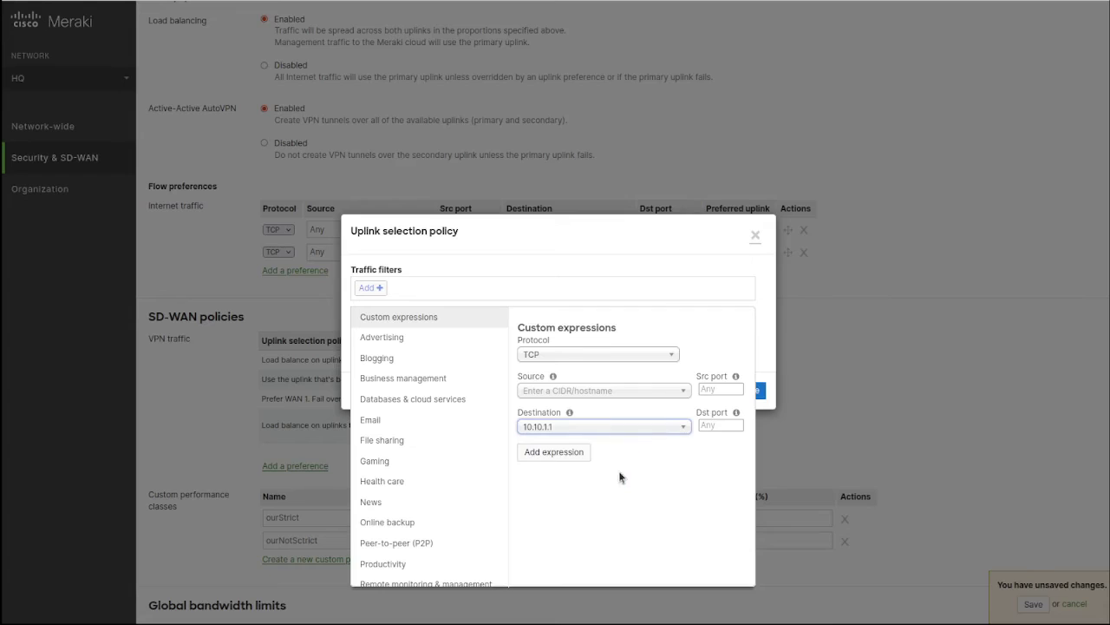
pyautogui.click(727, 424)
pyautogui.write('443')
pyautogui.click(542, 450)
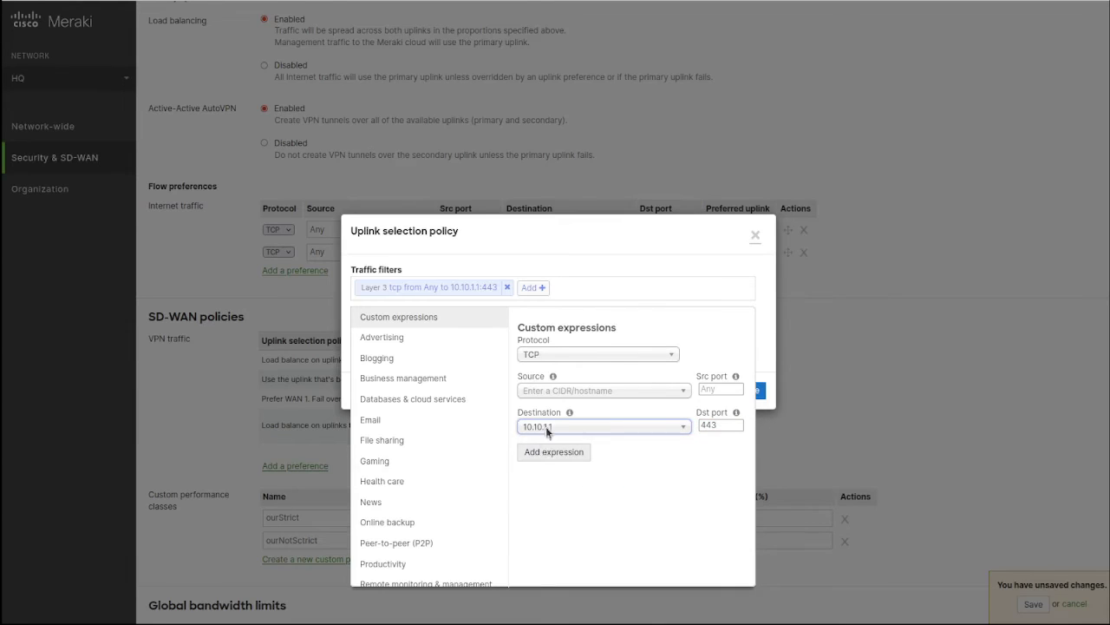
# Step: Set the policy's preferred uplink to Load balance with performance class ourStrict, and save it
pyautogui.click(576, 297)
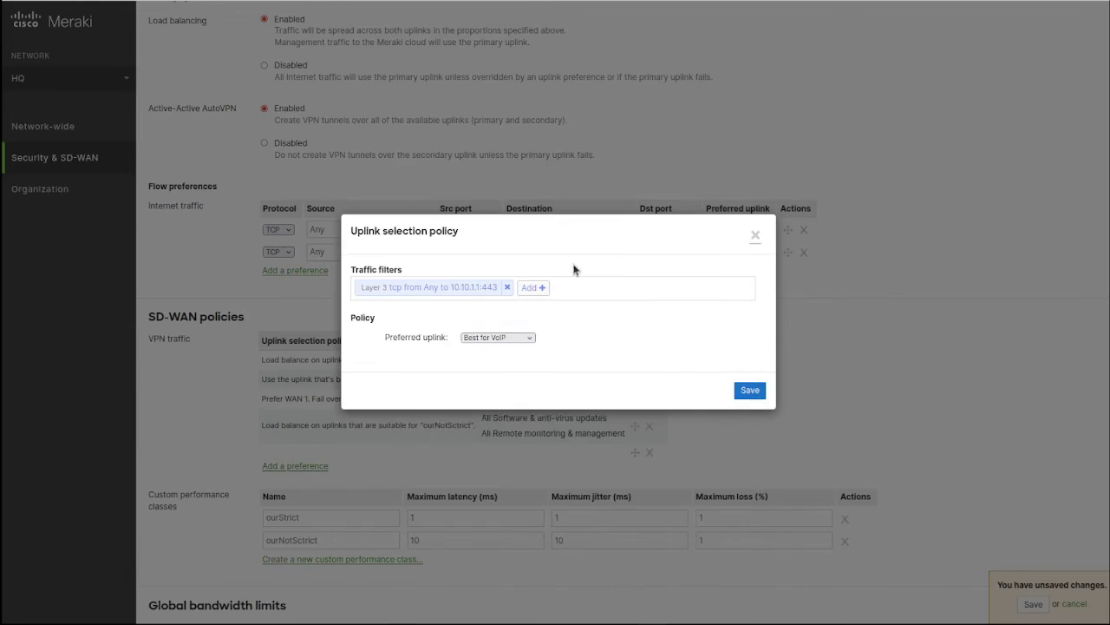
pyautogui.click(511, 402)
pyautogui.click(498, 373)
pyautogui.click(498, 428)
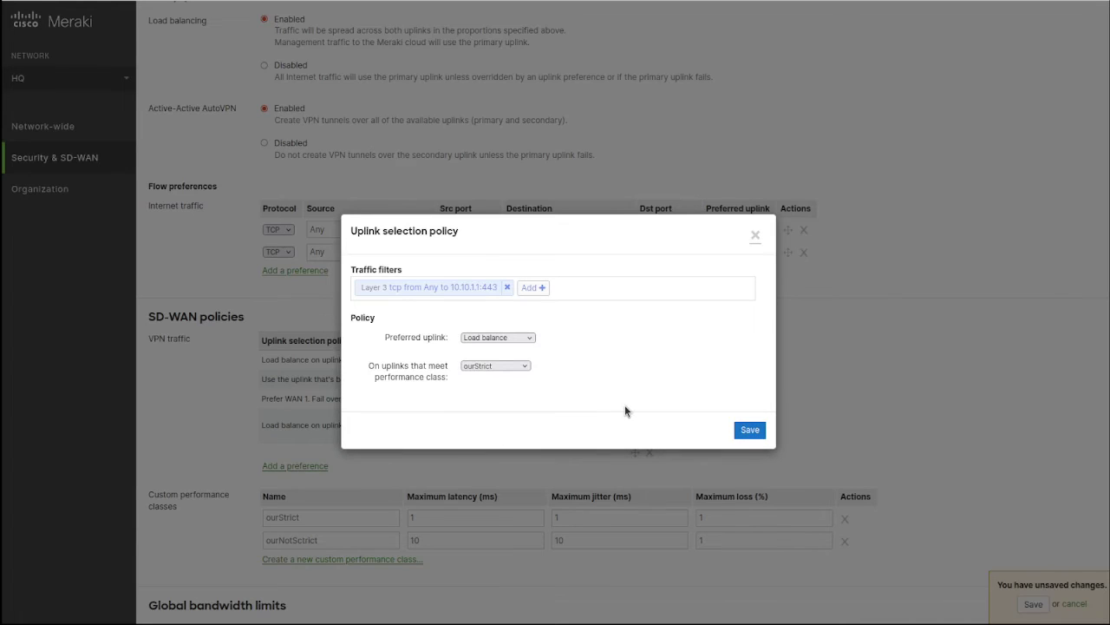
pyautogui.click(748, 429)
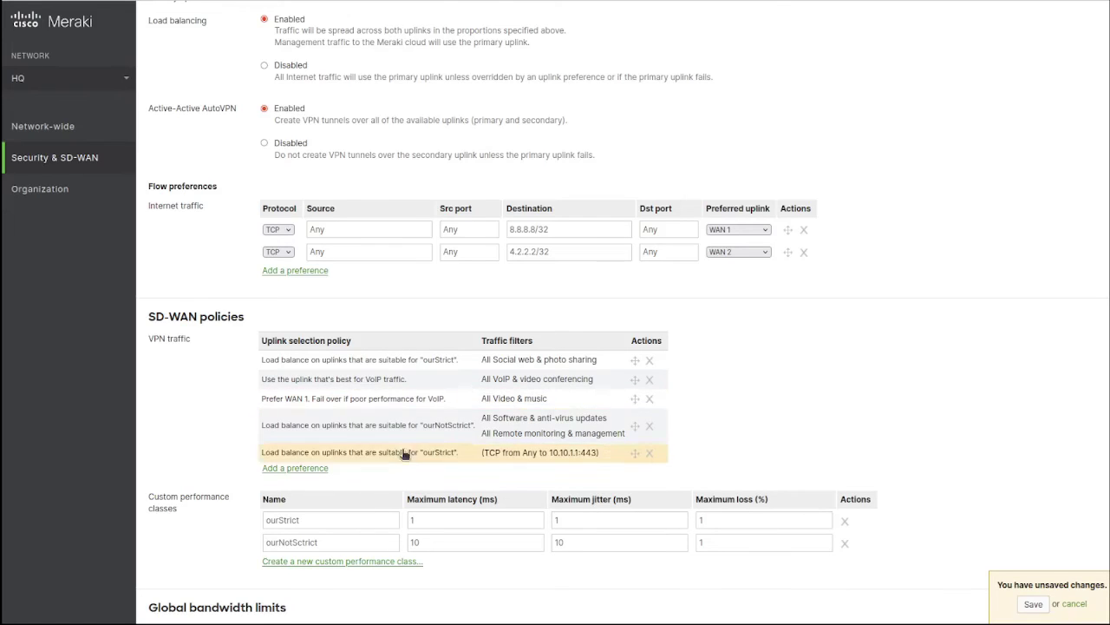
# Step: Save the pending SD-WAN changes, then set the global per-client bandwidth limit to 50 Mbps
pyautogui.click(1026, 605)
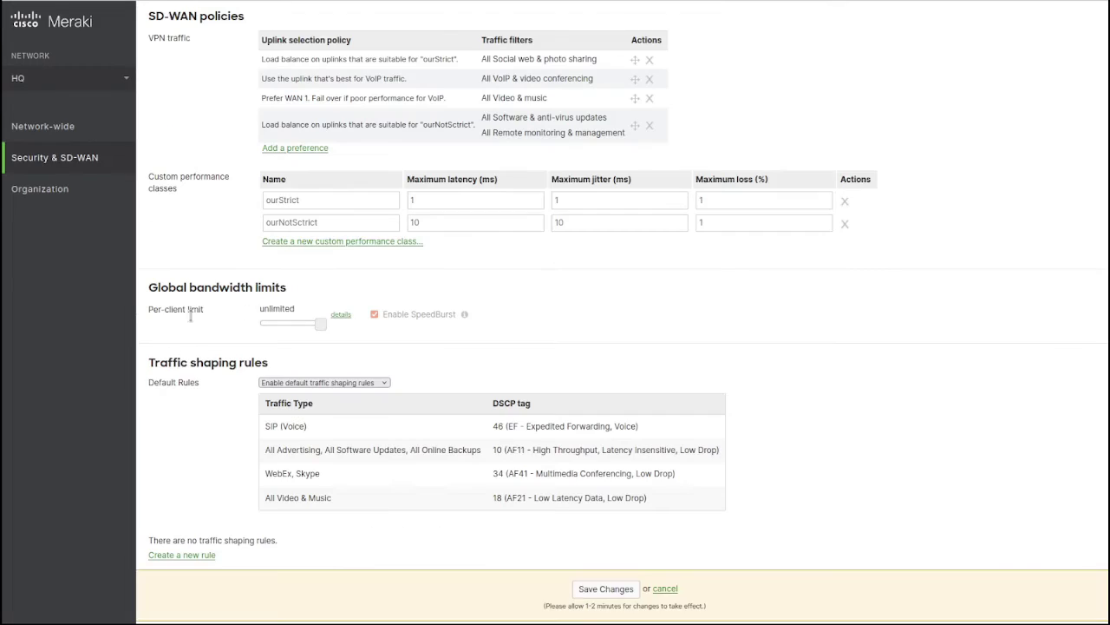
pyautogui.moveTo(148, 309); pyautogui.dragTo(207, 310)
pyautogui.moveTo(322, 325)
pyautogui.mouseDown()
pyautogui.moveTo(311, 325)
pyautogui.moveTo(321, 324)
pyautogui.mouseUp()
pyautogui.scroll(-1, 448, 351)
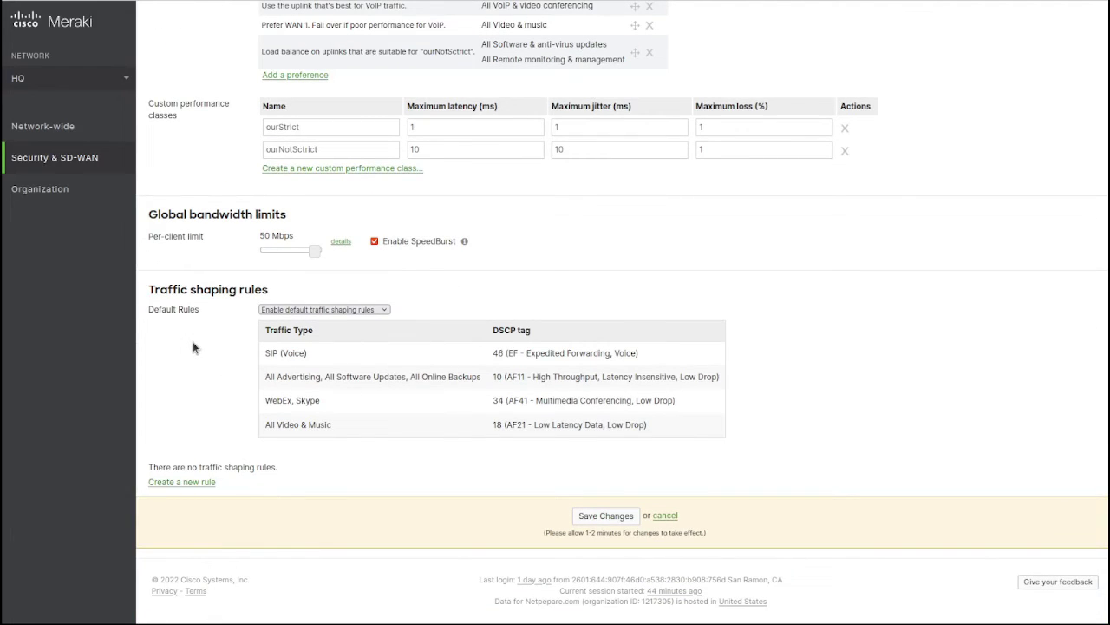
pyautogui.scroll(2, 193, 342)
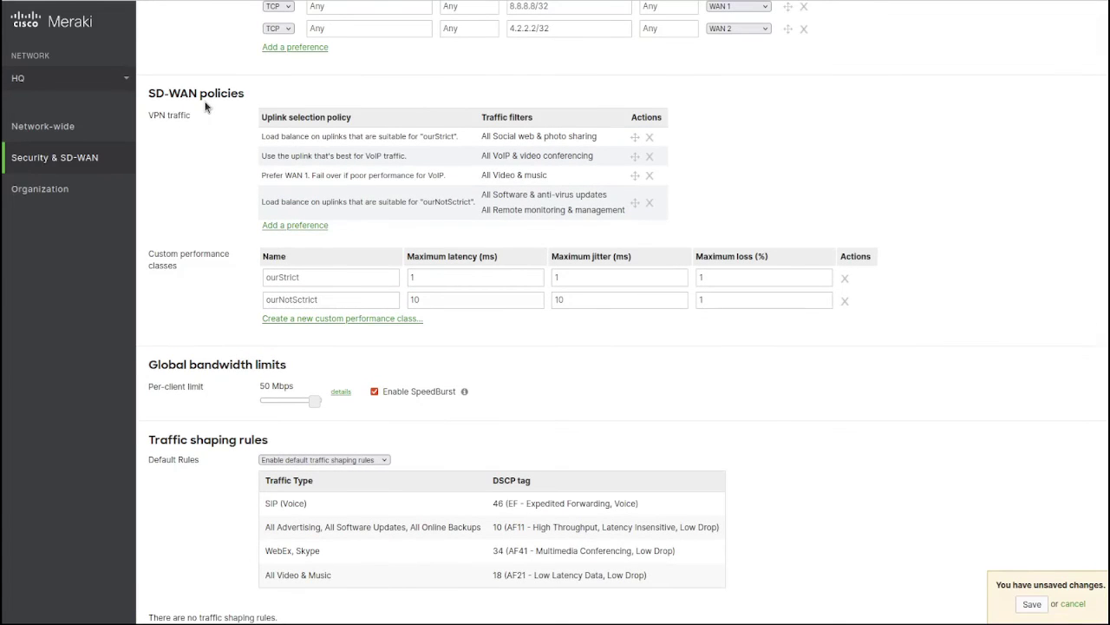
pyautogui.scroll(-2, 205, 105)
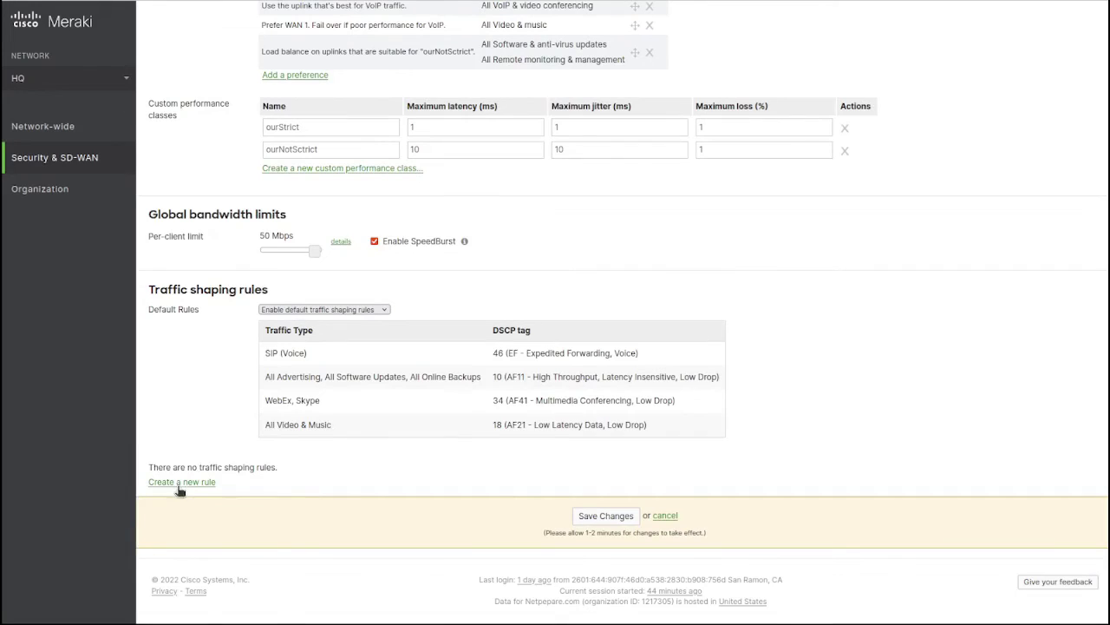
# Step: Disable the default traffic shaping rules and create a first custom shaping rule
pyautogui.click(335, 310)
pyautogui.click(341, 346)
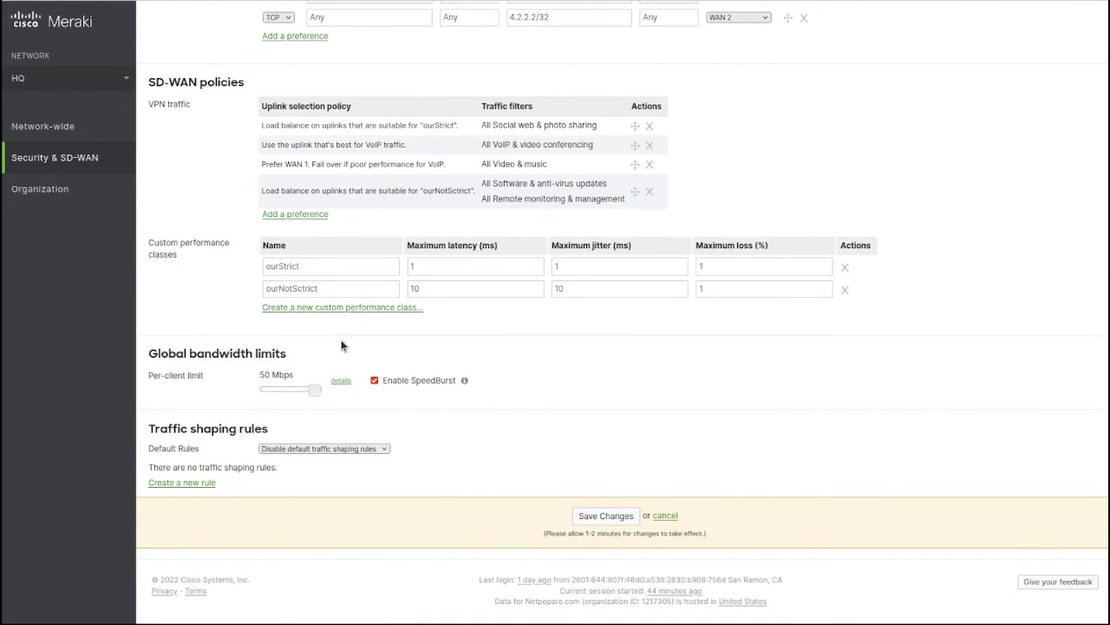
pyautogui.click(182, 483)
pyautogui.scroll(-3, 322, 468)
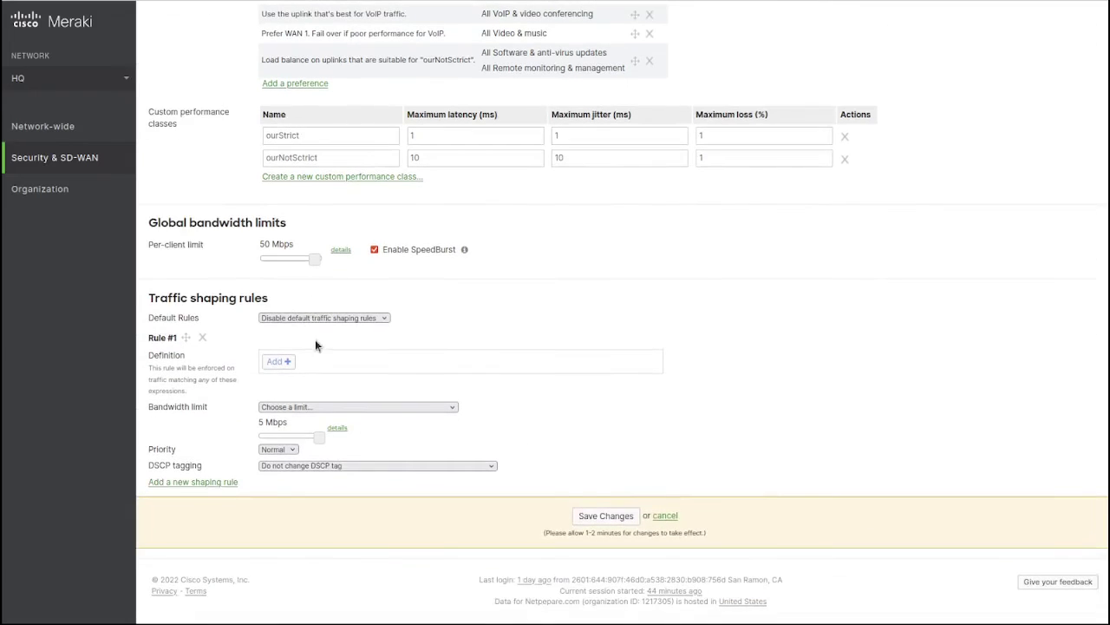
# Step: Define Rule #1 to match All File sharing traffic
pyautogui.click(285, 362)
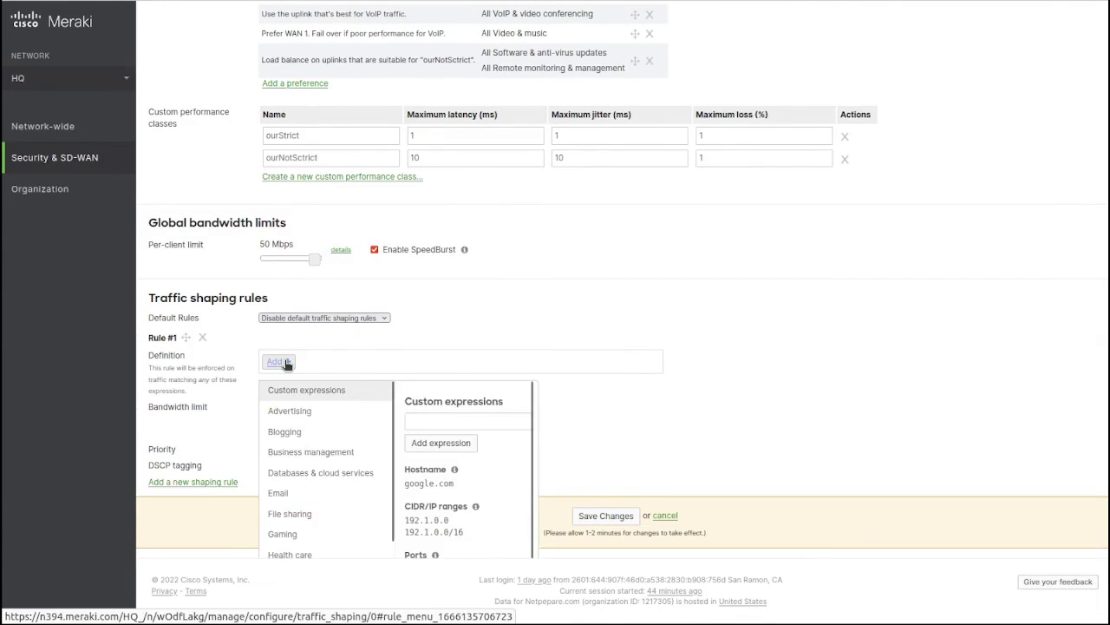
pyautogui.scroll(-1, 342, 360)
pyautogui.moveTo(327, 460)
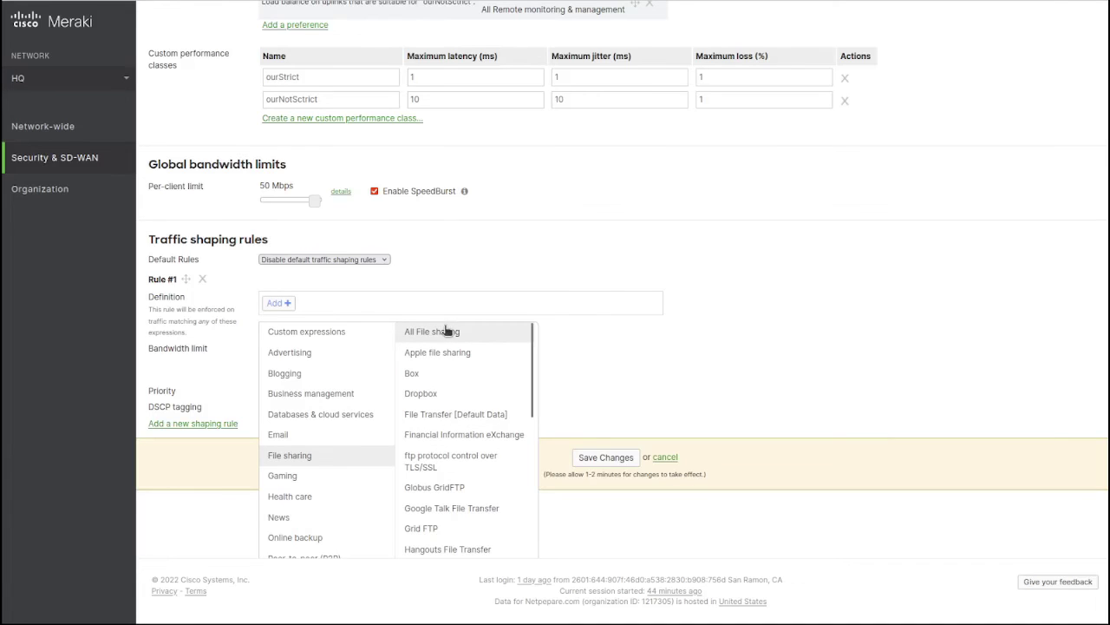
pyautogui.scroll(1, 425, 347)
pyautogui.click(284, 363)
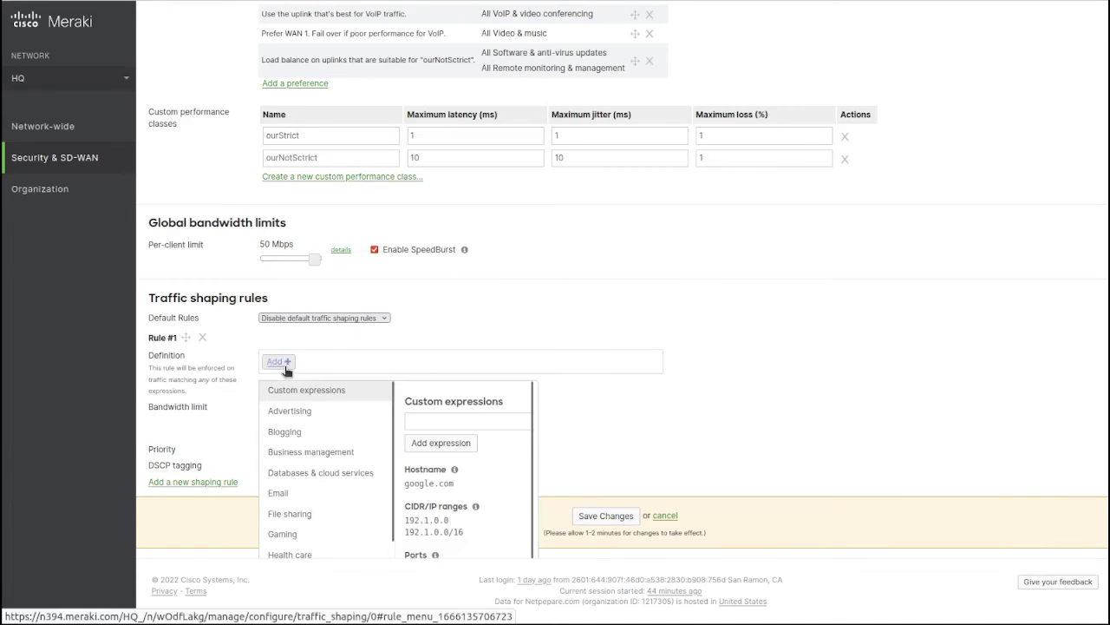
pyautogui.moveTo(310, 516)
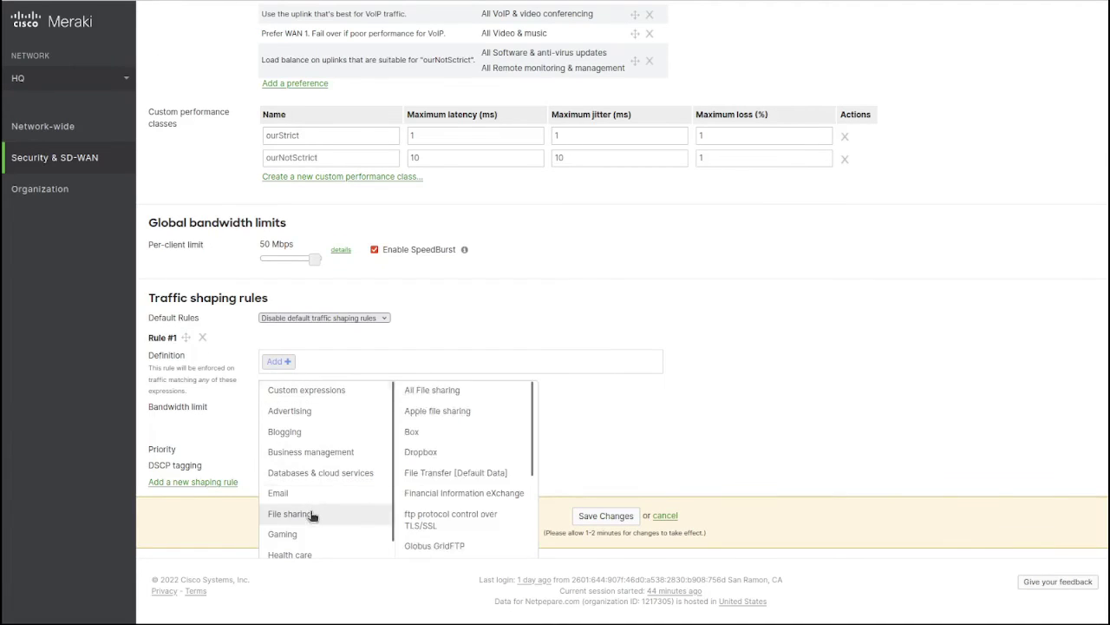
pyautogui.click(458, 392)
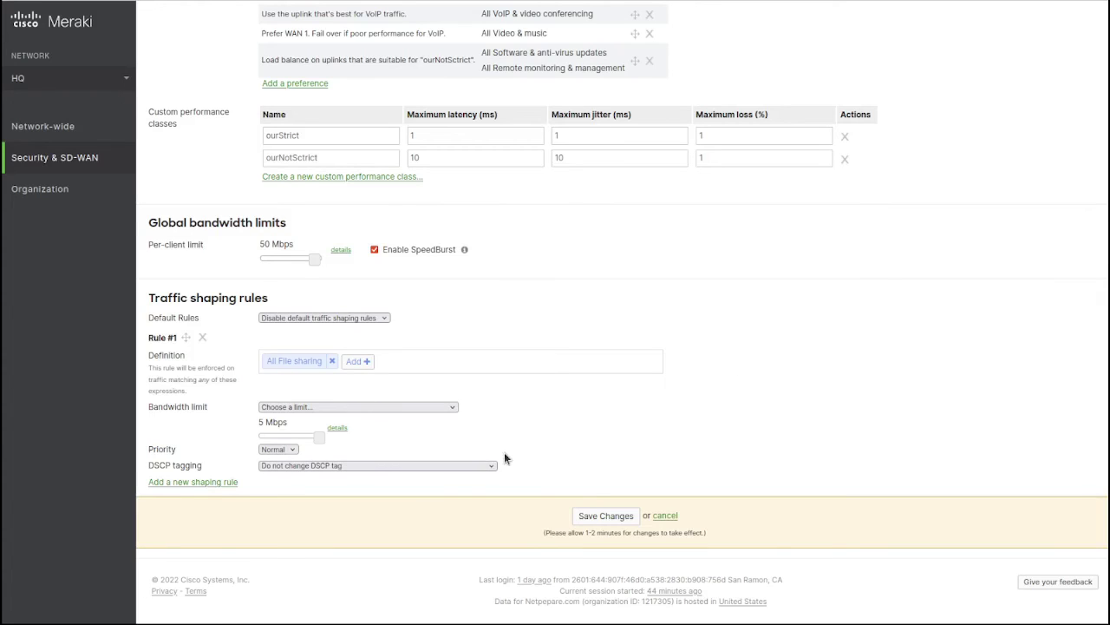
# Step: Add Rule #2 matching All Email that obeys the network per-client limit; show Rule #1's separate down/up limits
pyautogui.click(217, 484)
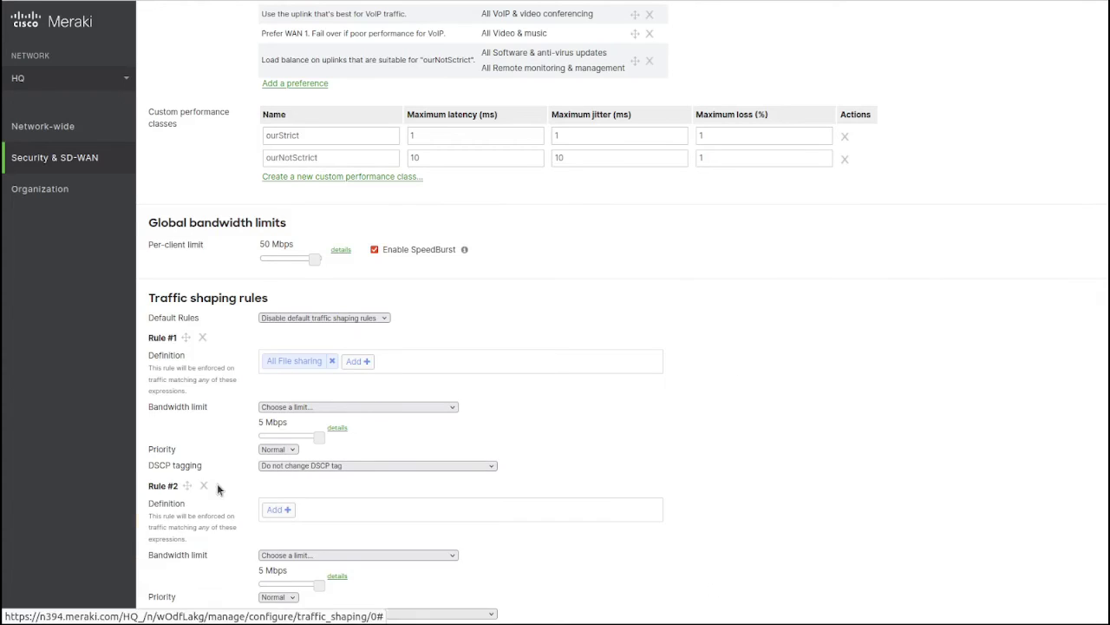
pyautogui.scroll(-2, 566, 434)
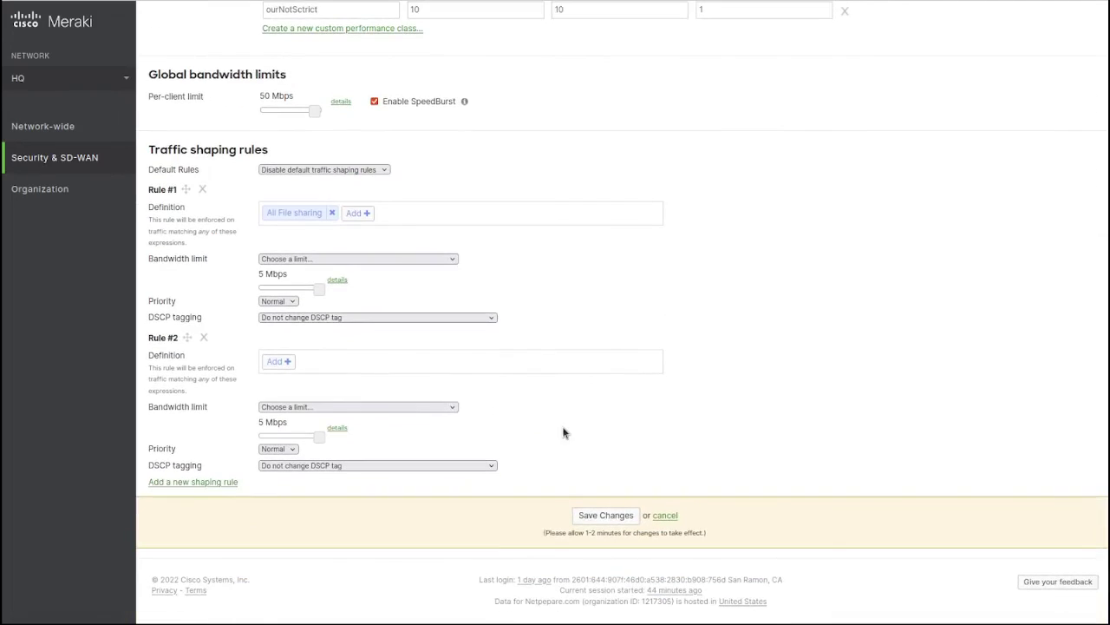
pyautogui.click(338, 281)
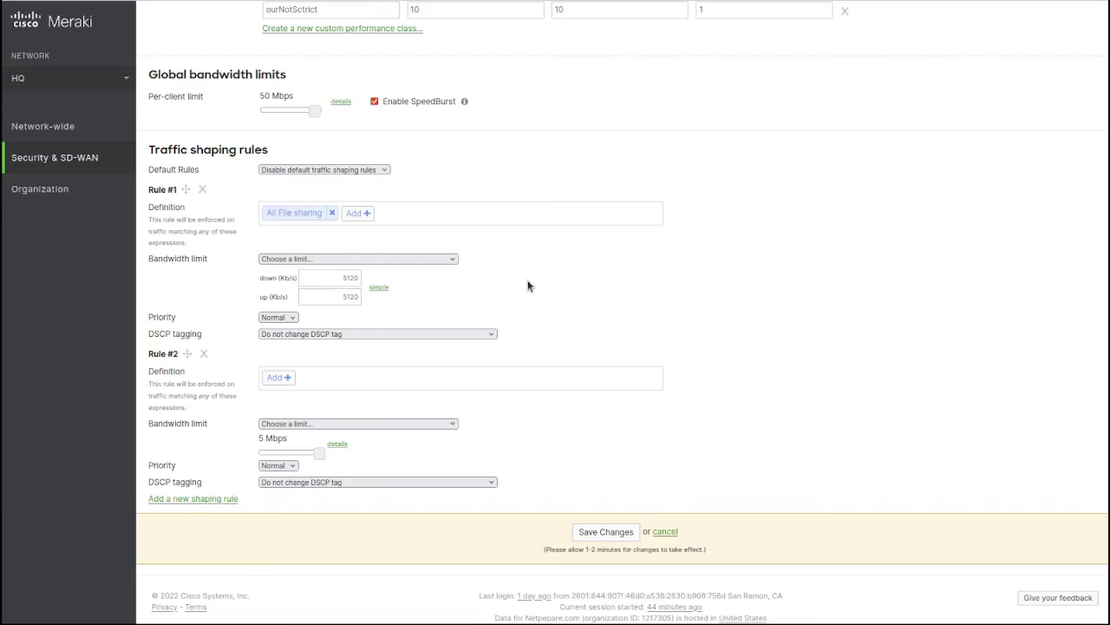
pyautogui.click(286, 377)
pyautogui.moveTo(330, 514)
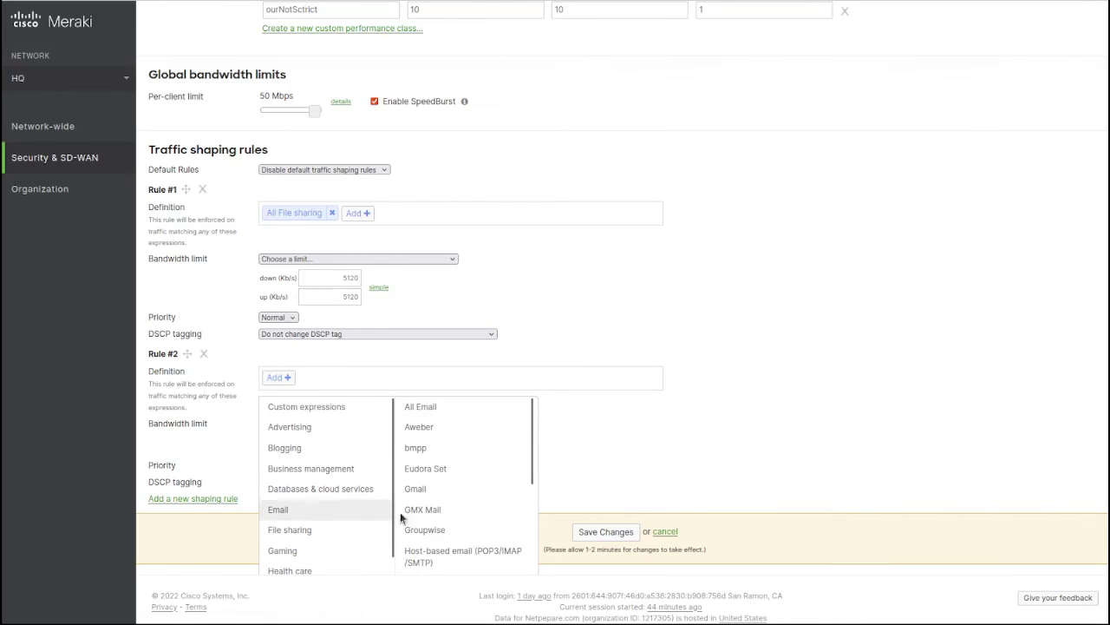
pyautogui.click(444, 408)
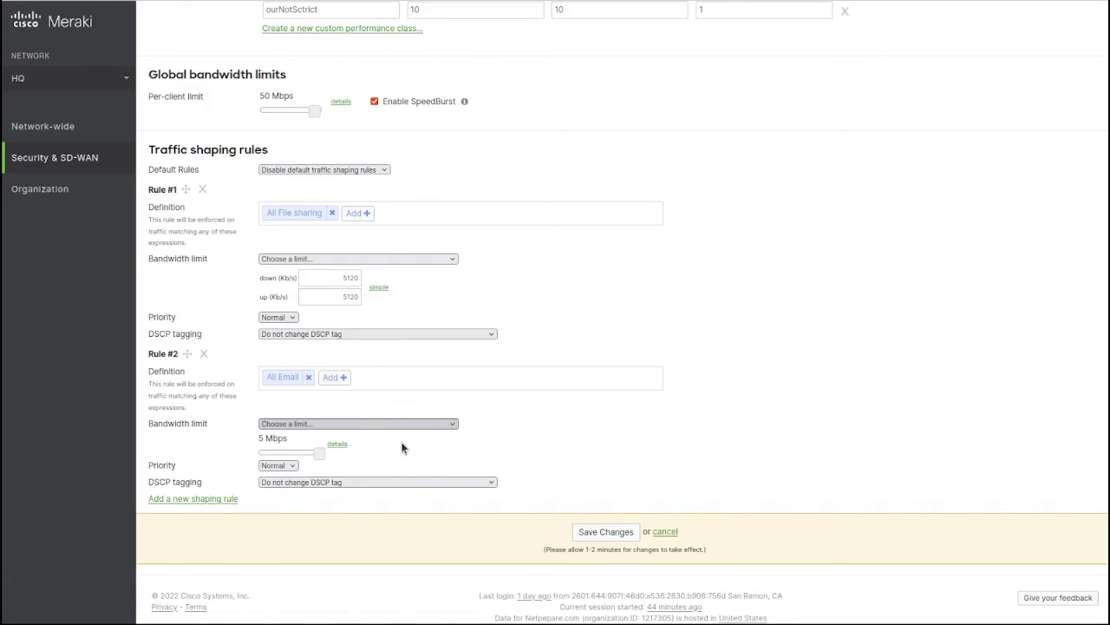
pyautogui.click(402, 448)
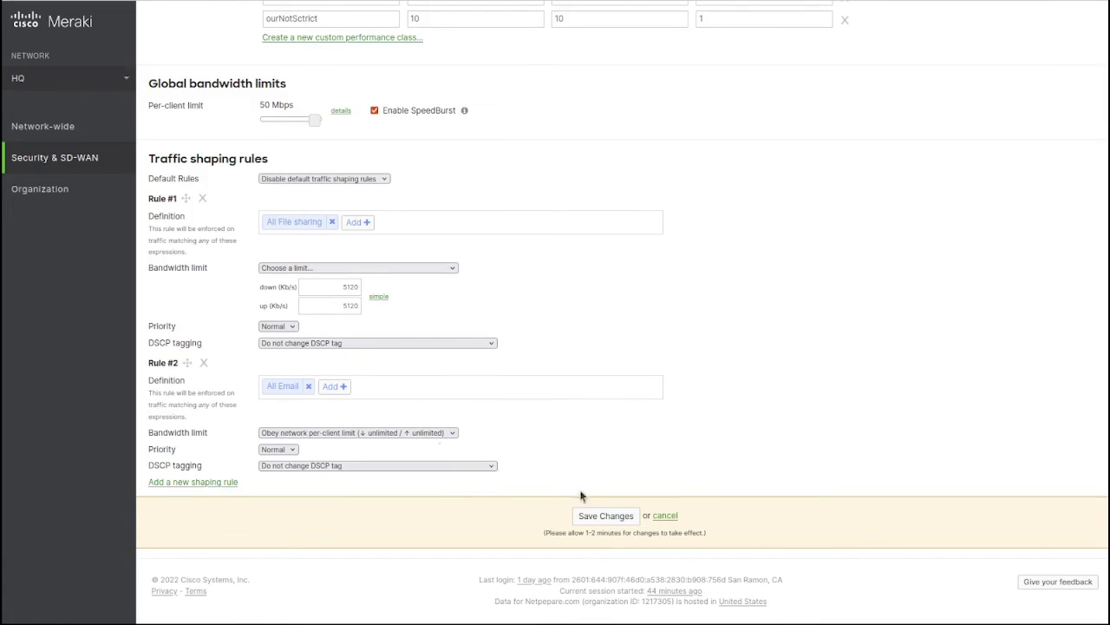
# Step: Save all SD-WAN and traffic shaping changes and check the page for 'Changes saved'
pyautogui.click(607, 515)
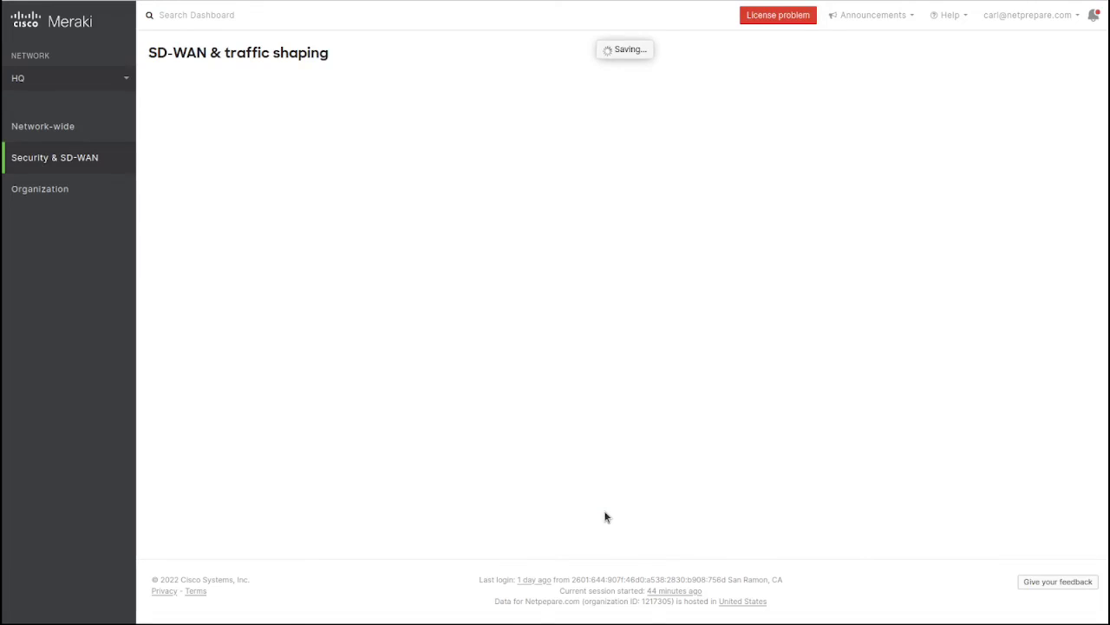
pyautogui.scroll(-10, 605, 516)
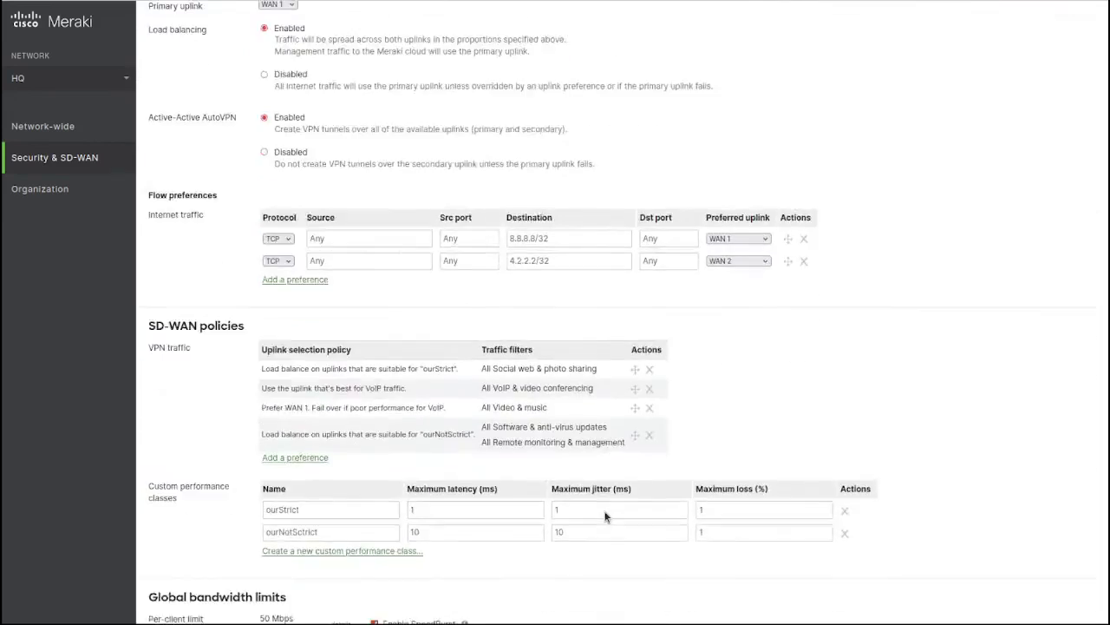
pyautogui.scroll(5, 608, 515)
pyautogui.scroll(6, 607, 515)
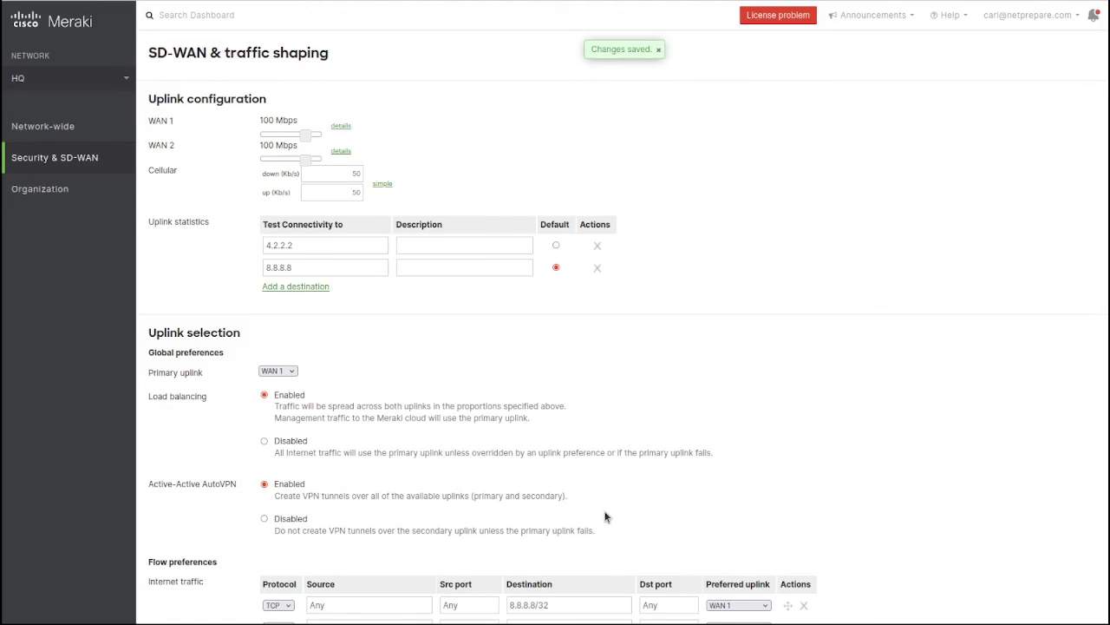
pyautogui.scroll(-15, 647, 402)
pyautogui.scroll(15, 647, 402)
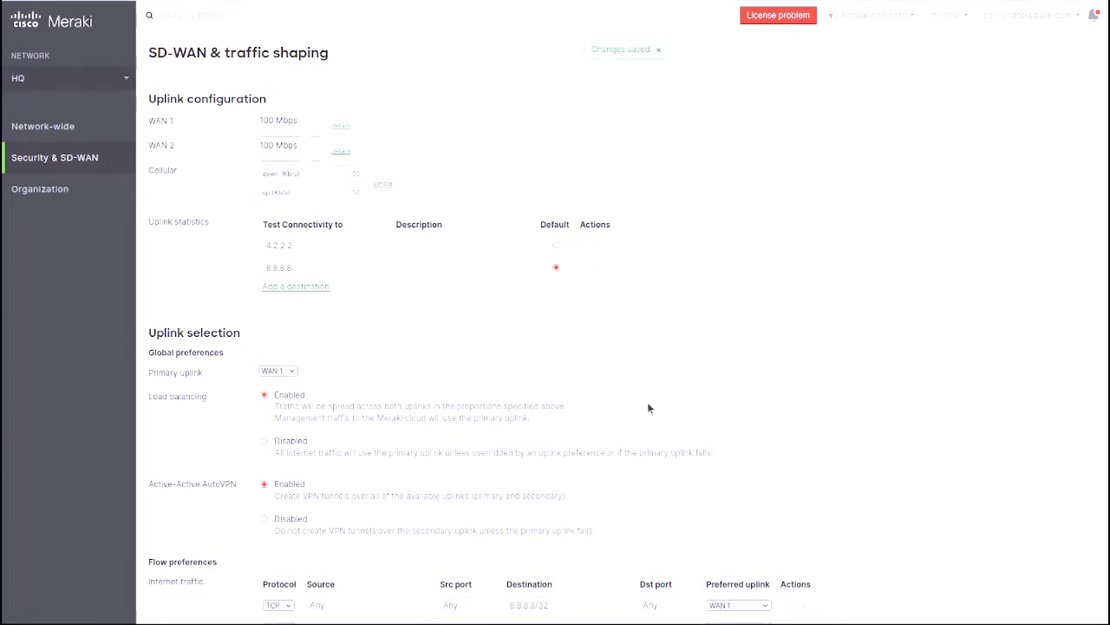